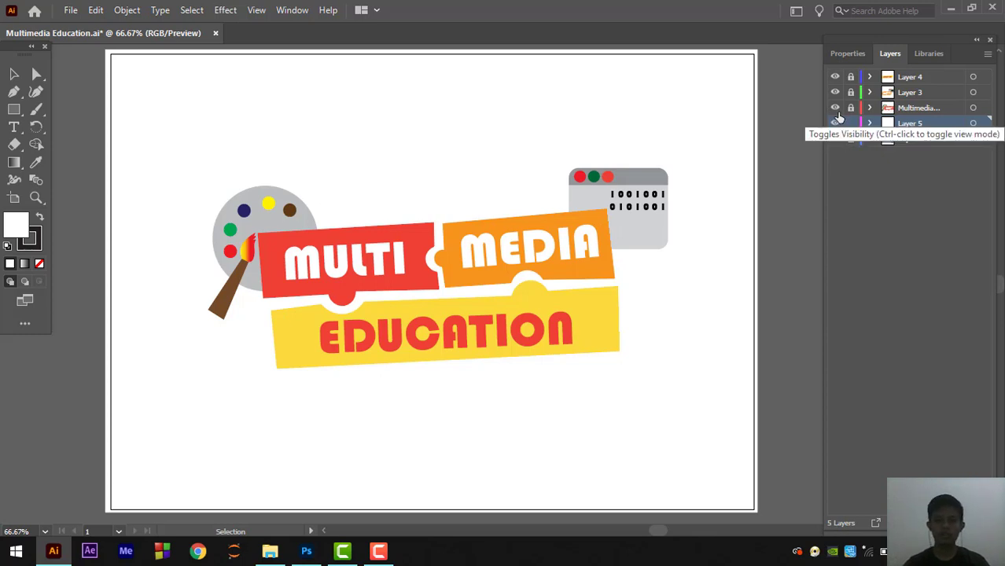
Step: Hide the Multimedia, Layer 3 and Layer 4 layers and reveal them one at a time to preview the logo parts
{"action": "left_click_drag", "start_coordinate": [839, 117], "coordinate": [835, 76]}
{"action": "left_click", "coordinate": [835, 108]}
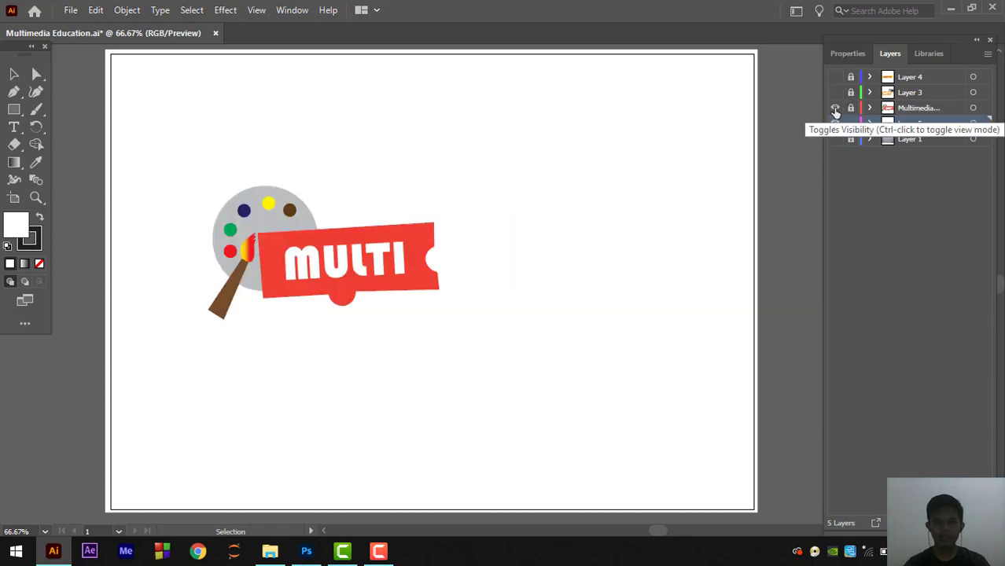
{"action": "left_click", "coordinate": [835, 92]}
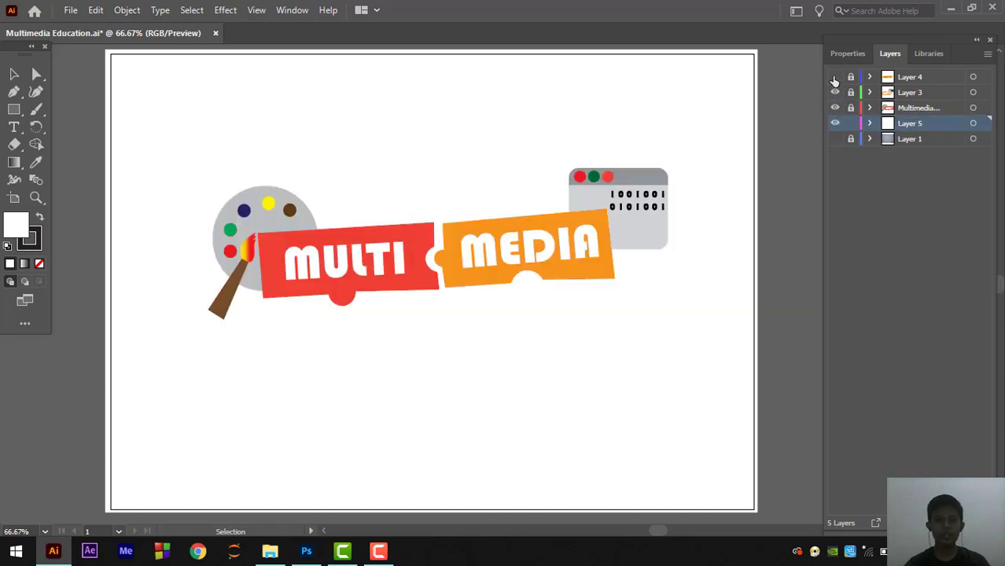
{"action": "left_click", "coordinate": [835, 77]}
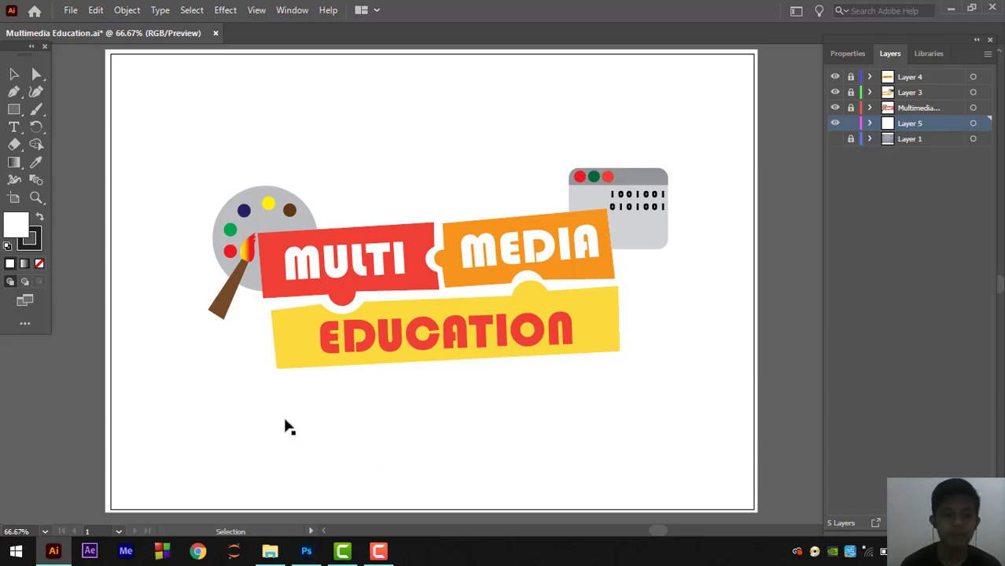
Step: Switch to Photoshop and create a new document from the recent 29.7 x 21.5 cm, 72 ppi custom preset
{"action": "left_click", "coordinate": [312, 553]}
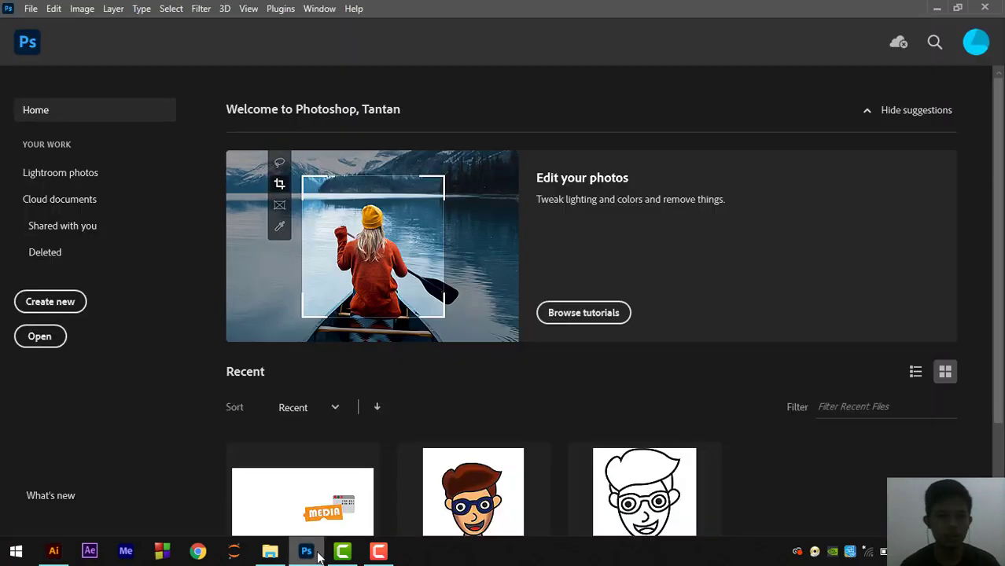
{"action": "left_click", "coordinate": [50, 303]}
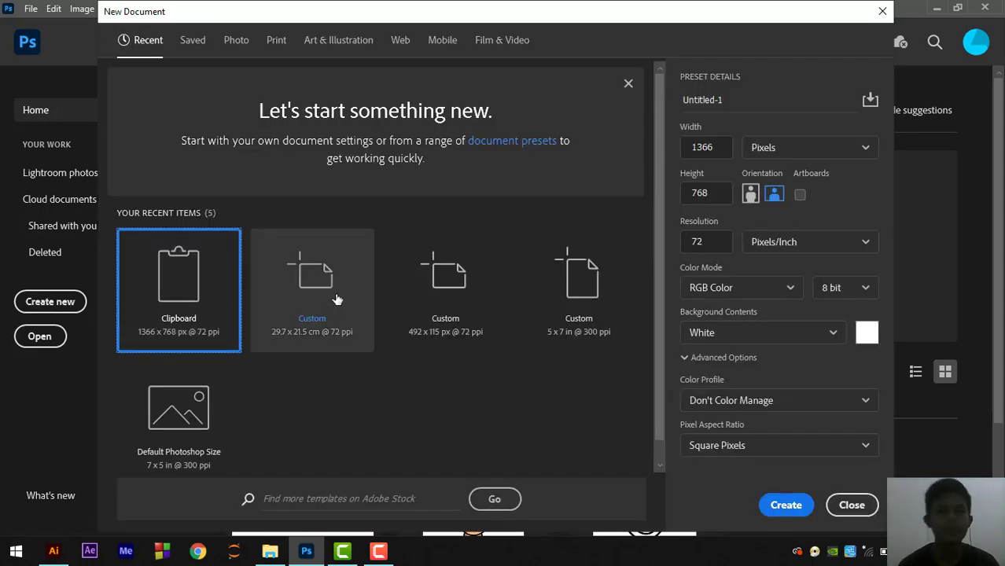
{"action": "left_click", "coordinate": [336, 297]}
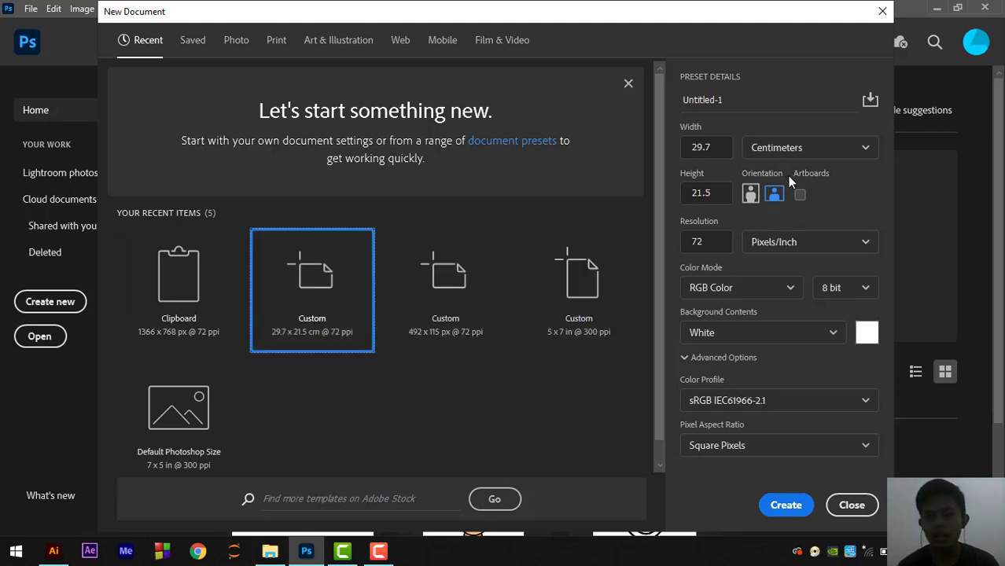
{"action": "left_click", "coordinate": [787, 506]}
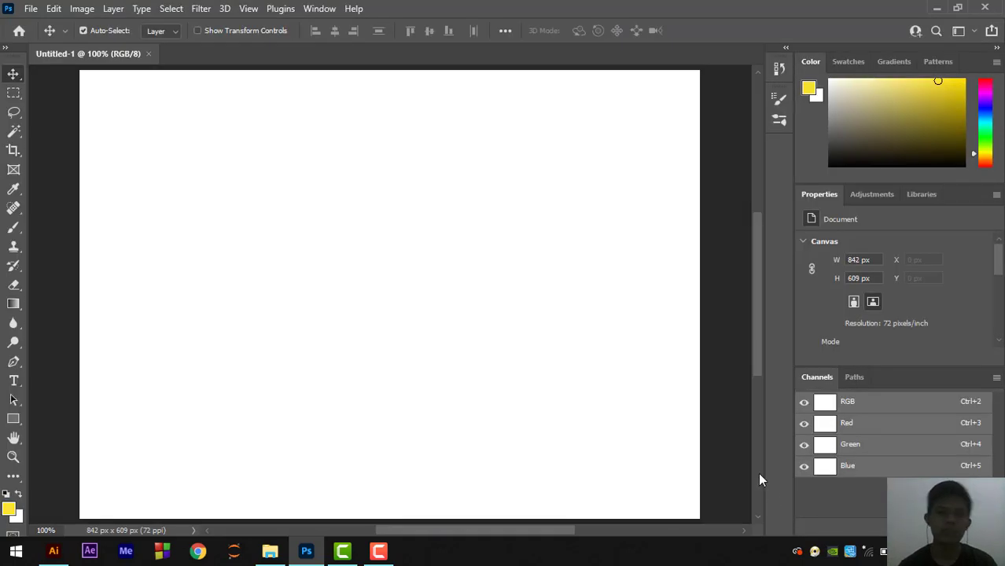
Step: Display the Layers panel for the new document
{"action": "left_click", "coordinate": [318, 8]}
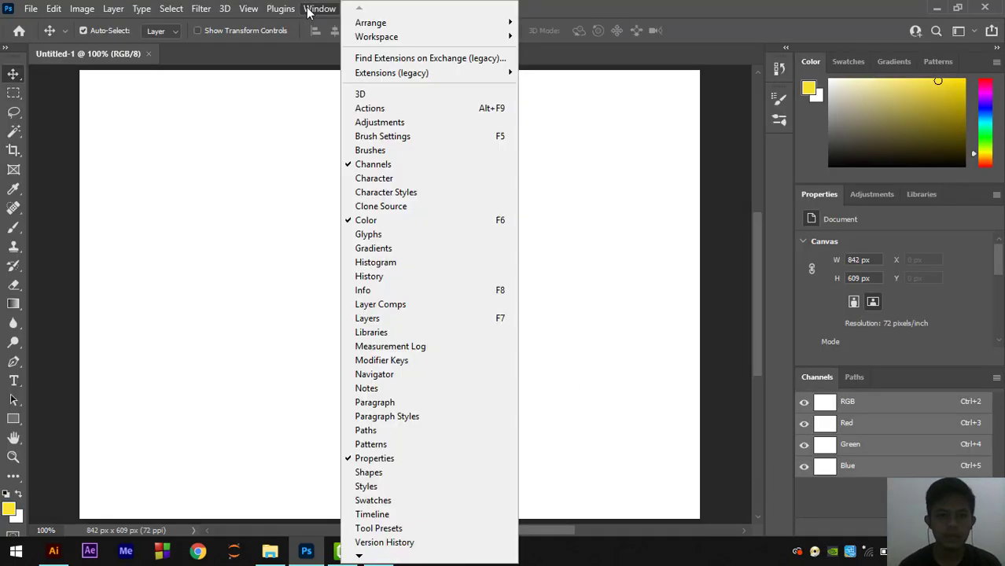
{"action": "left_click", "coordinate": [431, 319]}
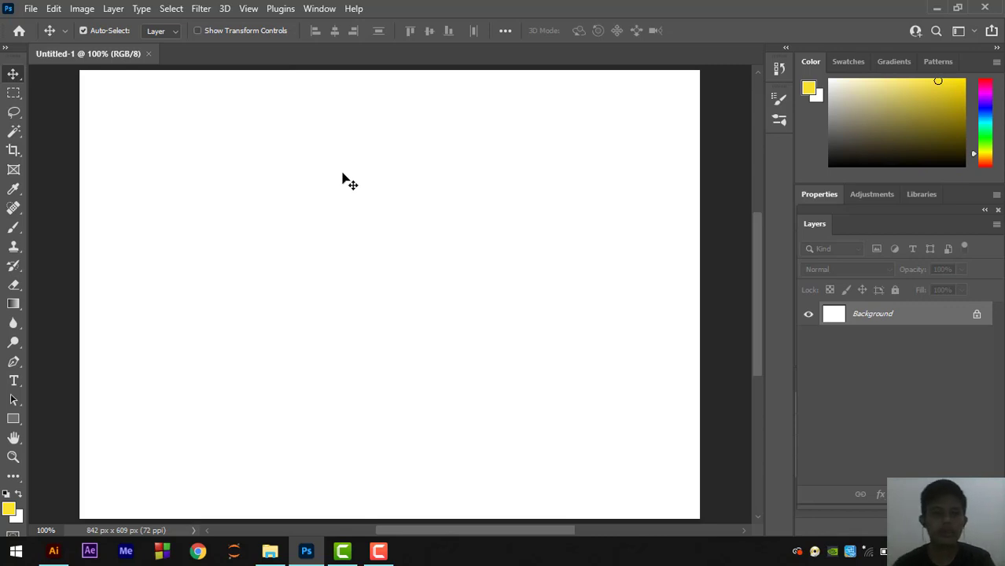
{"action": "right_click", "coordinate": [894, 321]}
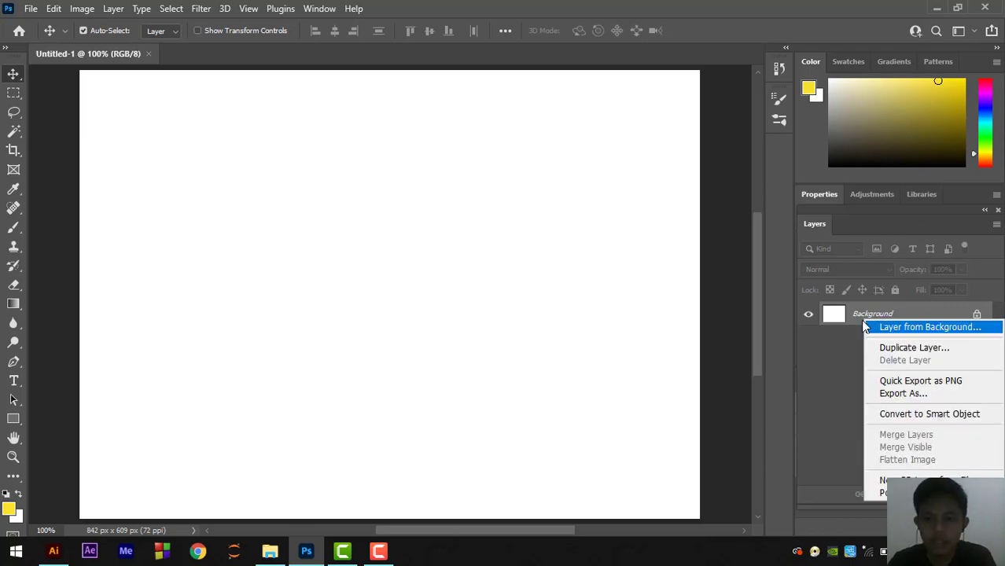
{"action": "left_click", "coordinate": [832, 319]}
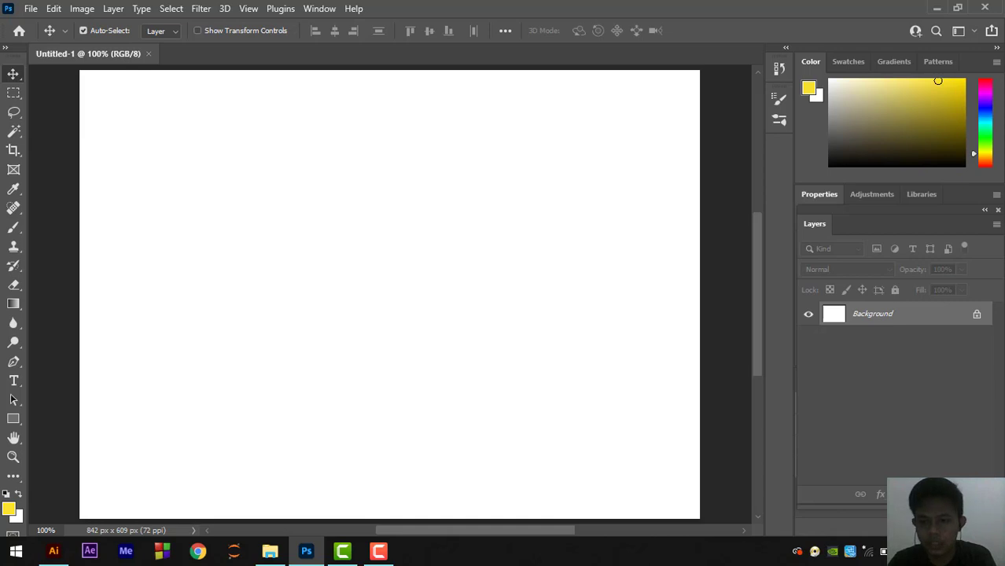
Step: Add four blank layers above the background, inserting the fourth directly above Layer 1, and make Layer 1 active
{"action": "left_click", "coordinate": [960, 494]}
{"action": "left_click", "coordinate": [961, 494]}
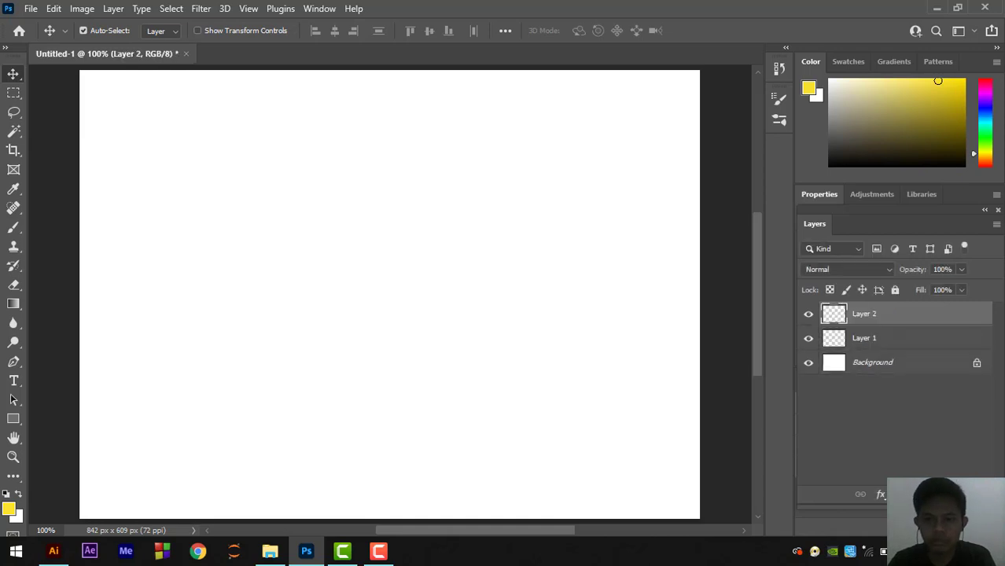
{"action": "left_click", "coordinate": [960, 495]}
{"action": "left_click", "coordinate": [850, 364]}
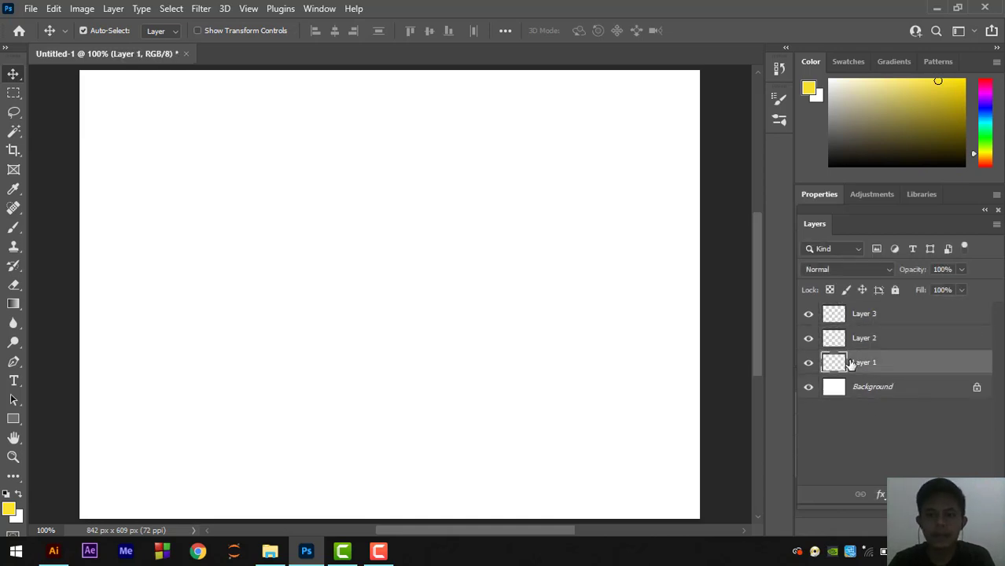
{"action": "left_click", "coordinate": [960, 495]}
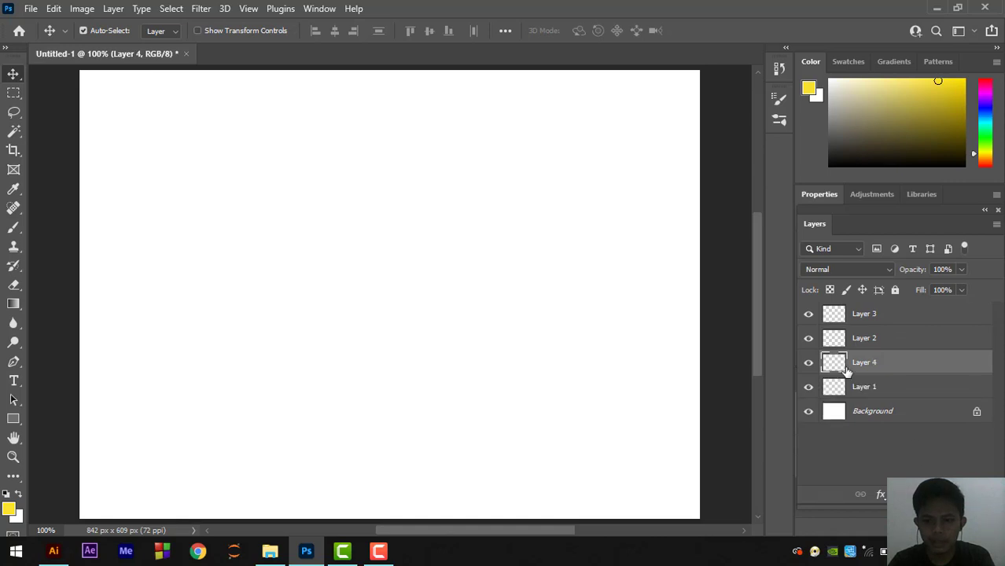
{"action": "left_click", "coordinate": [873, 395]}
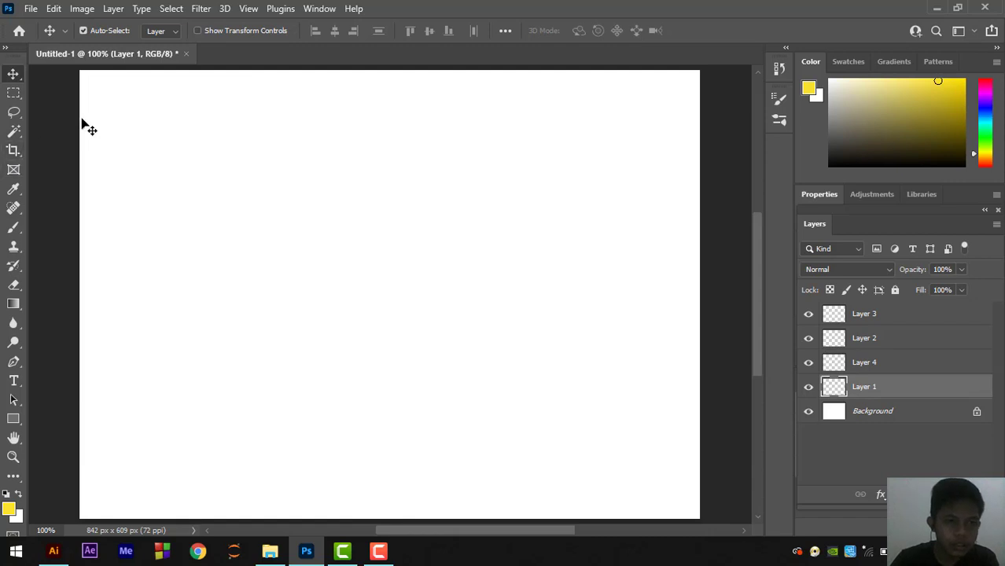
{"action": "left_click", "coordinate": [13, 154]}
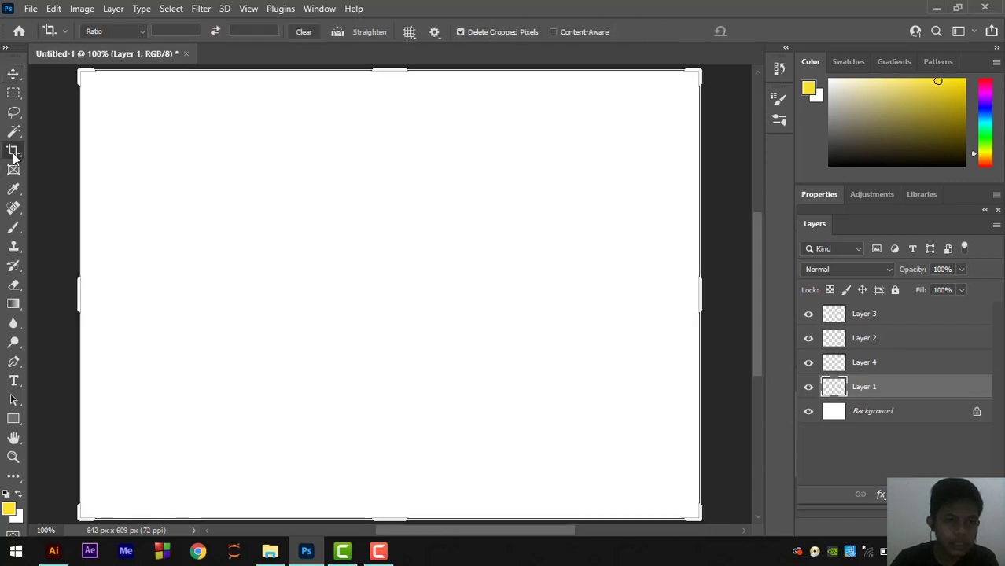
{"action": "left_click", "coordinate": [13, 74]}
{"action": "left_click_drag", "start_coordinate": [75, 79], "coordinate": [708, 473]}
{"action": "left_click", "coordinate": [887, 389]}
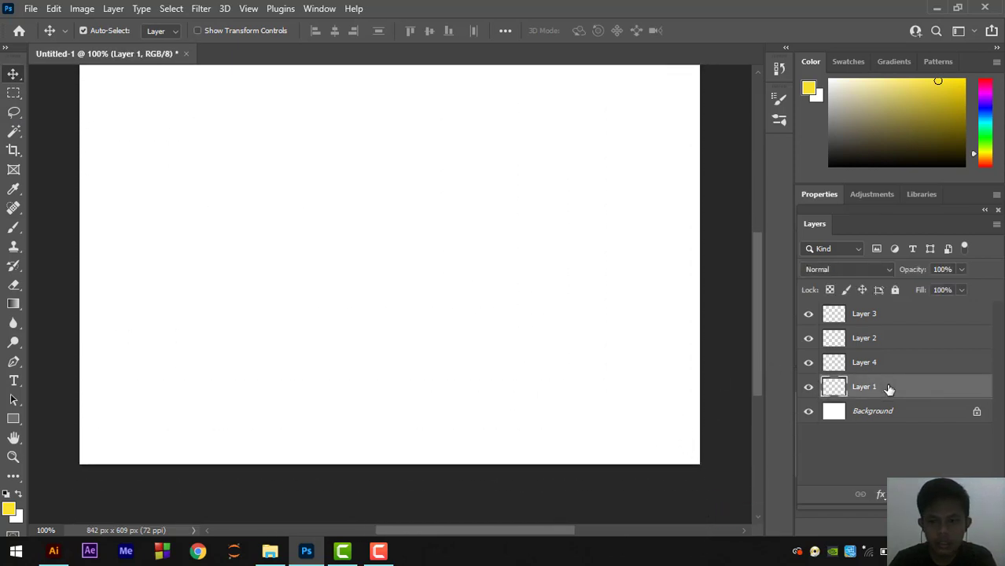
{"action": "scroll", "coordinate": [401, 259], "scroll_direction": "up", "scroll_amount": 1}
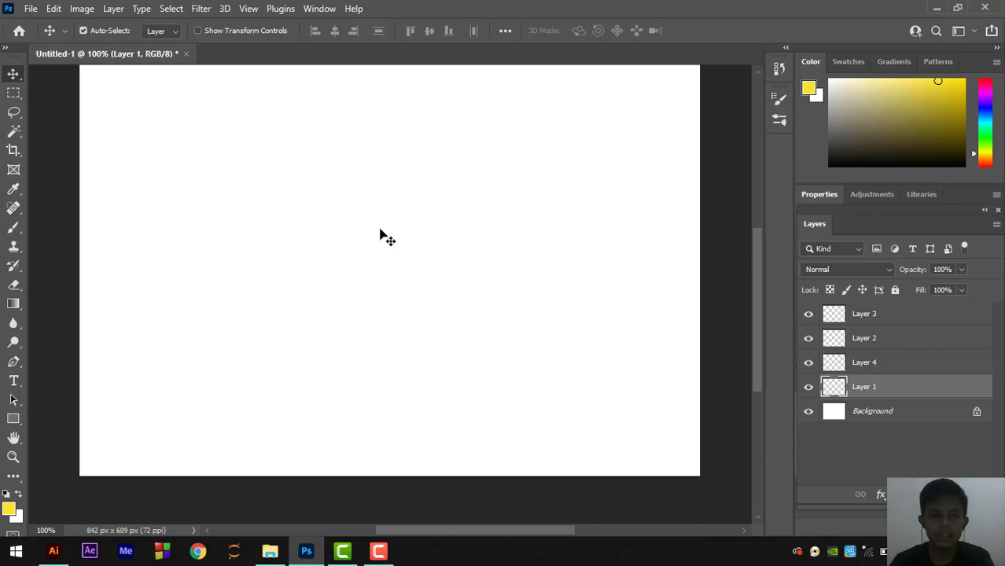
{"action": "scroll", "coordinate": [391, 233], "scroll_direction": "up", "scroll_amount": 5}
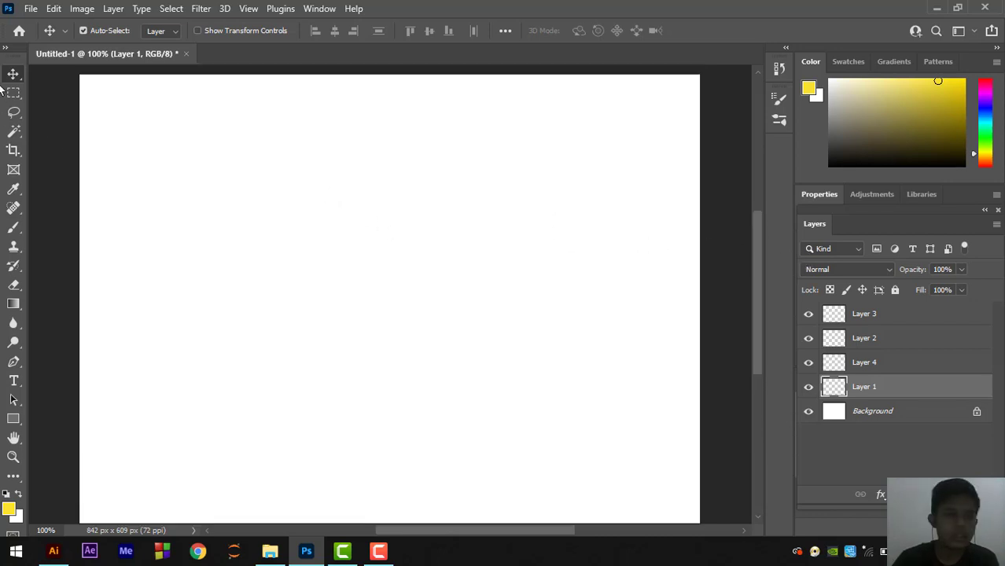
Step: Place 1-01.jpg from the GIF 1 folder as an embedded image in Layer 1
{"action": "left_click", "coordinate": [30, 10]}
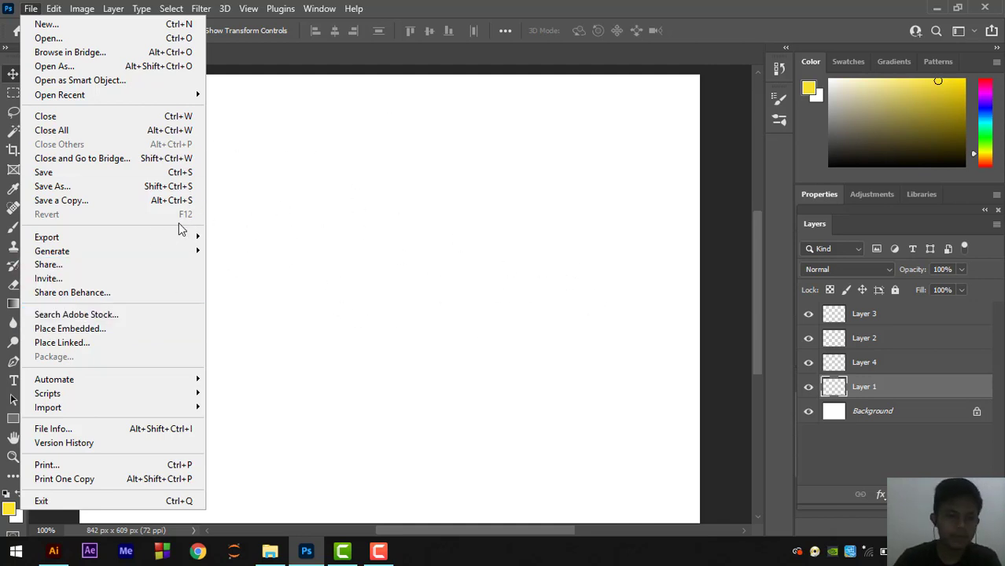
{"action": "left_click", "coordinate": [150, 336]}
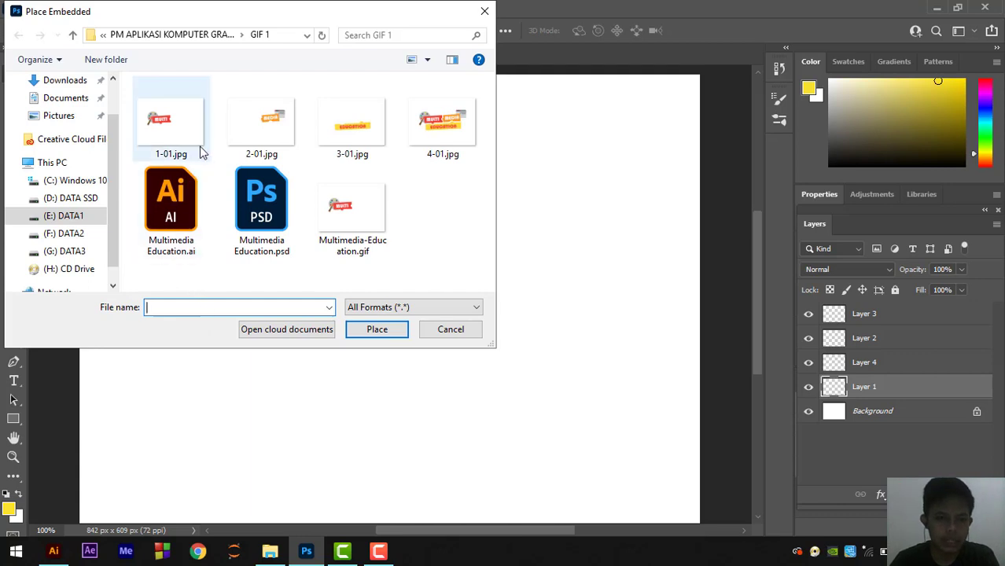
{"action": "left_click", "coordinate": [175, 108]}
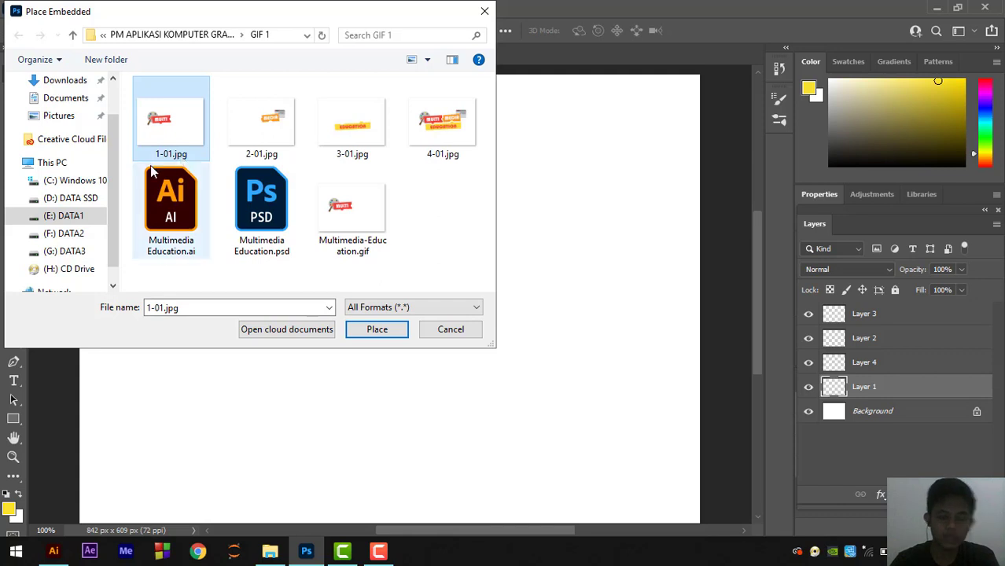
{"action": "left_click", "coordinate": [366, 333]}
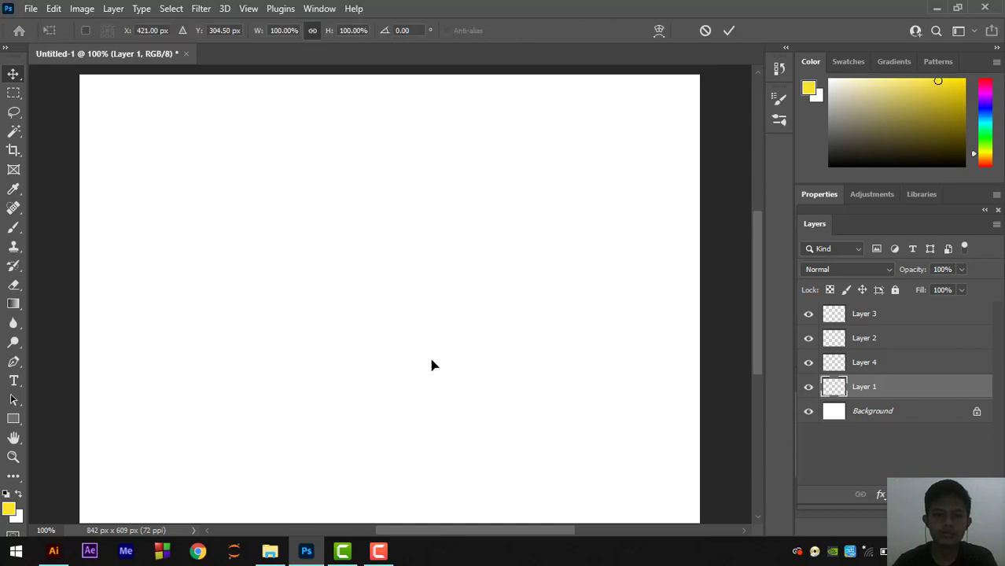
Step: Nudge the placed MULTI image down 7 px to align with the canvas's lower edge and commit the placement
{"action": "scroll", "coordinate": [433, 360], "scroll_direction": "up", "scroll_amount": 2}
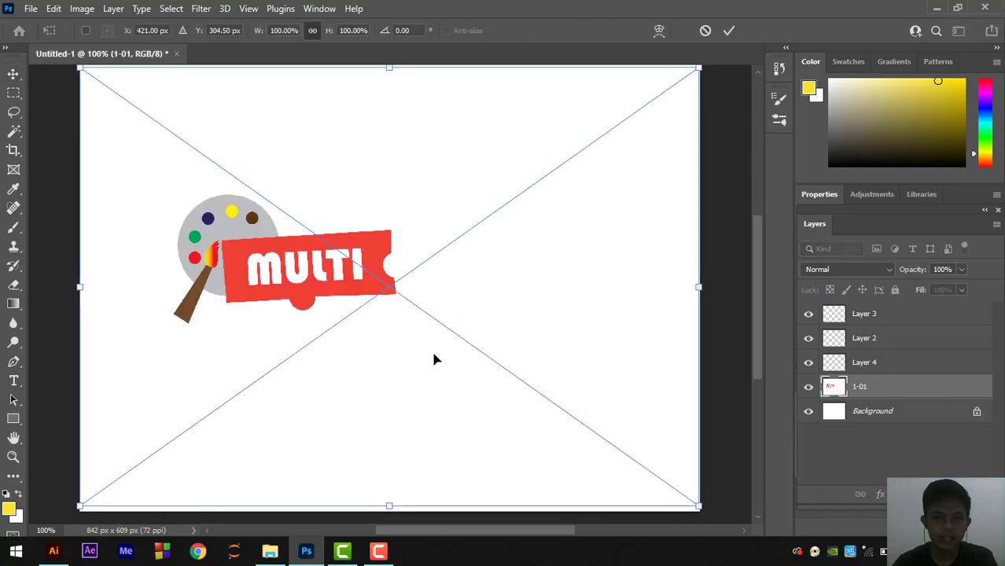
{"action": "key", "text": "Down"}
{"action": "key", "text": "Down"}
{"action": "key", "text": "Down"}
{"action": "key", "text": "Down"}
{"action": "key", "text": "Down"}
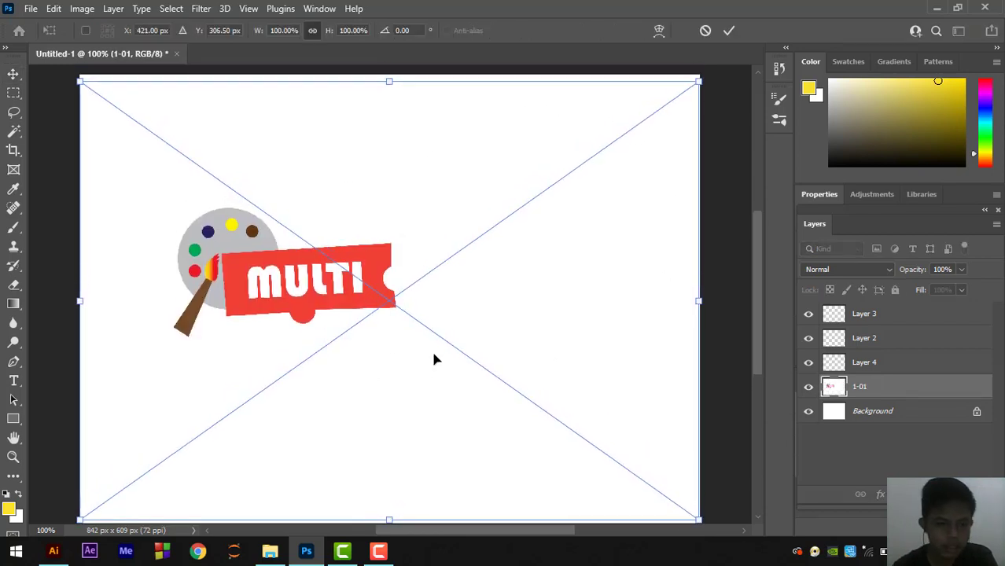
{"action": "scroll", "coordinate": [433, 359], "scroll_direction": "down", "scroll_amount": 2}
{"action": "key", "text": "Down"}
{"action": "key", "text": "Down"}
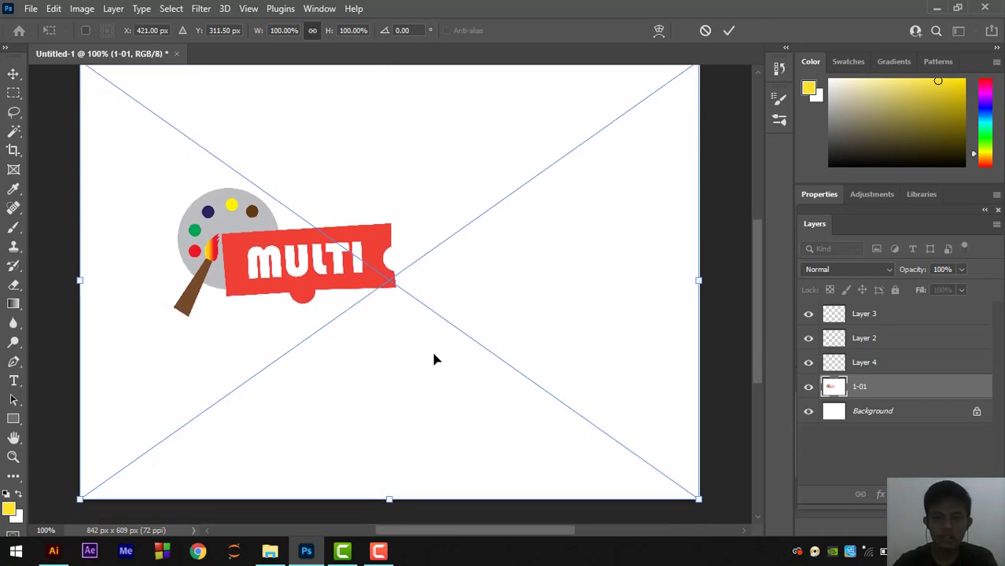
{"action": "key", "text": "Return"}
Step: Place 2-01.jpg as an embedded image in Layer 4
{"action": "left_click", "coordinate": [891, 363]}
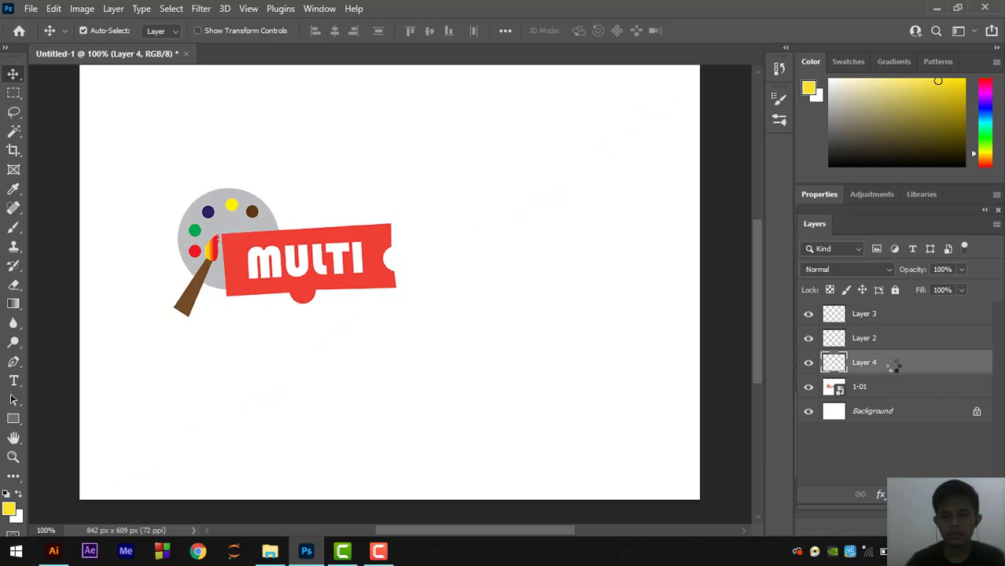
{"action": "left_click", "coordinate": [34, 7]}
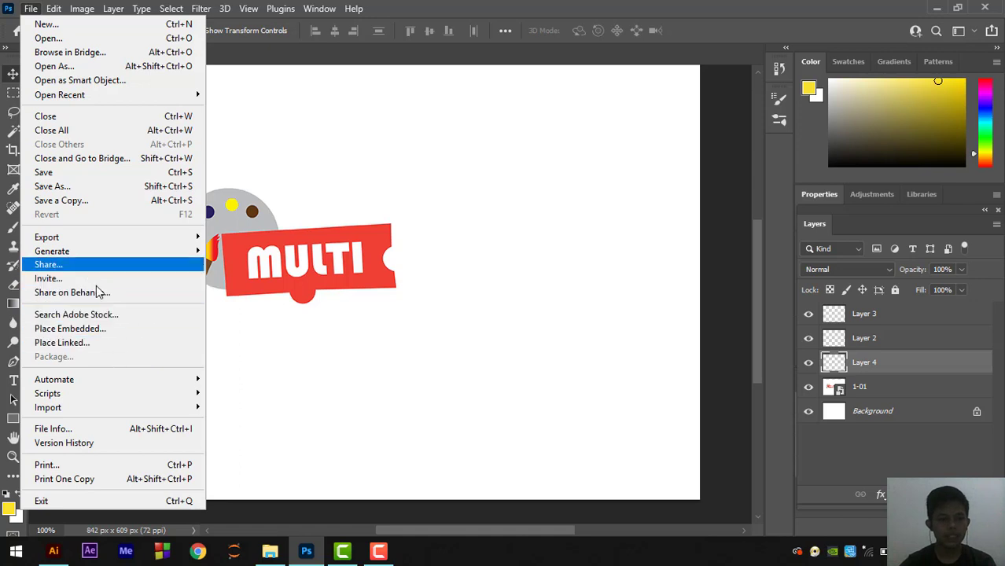
{"action": "left_click", "coordinate": [124, 336]}
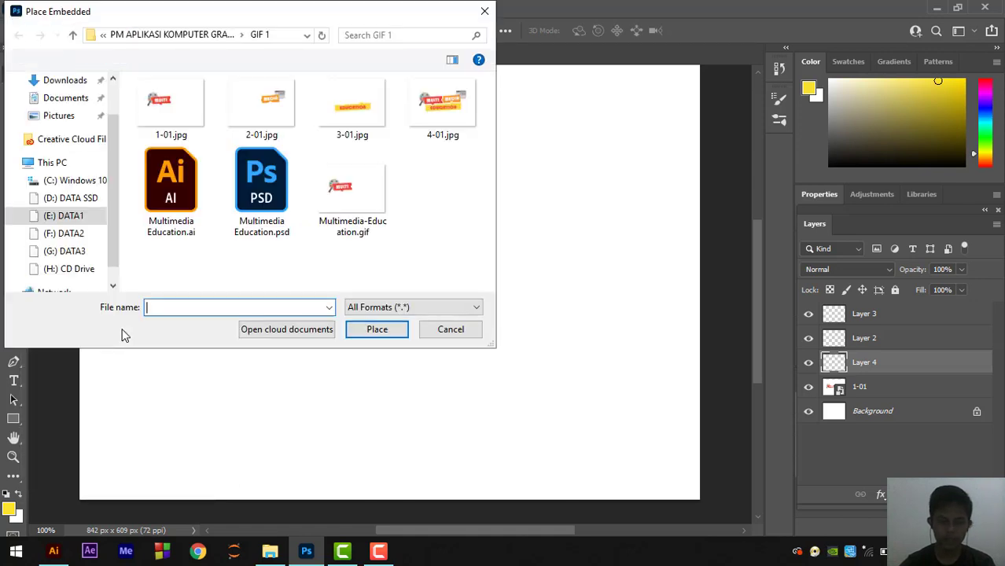
{"action": "left_click", "coordinate": [246, 109]}
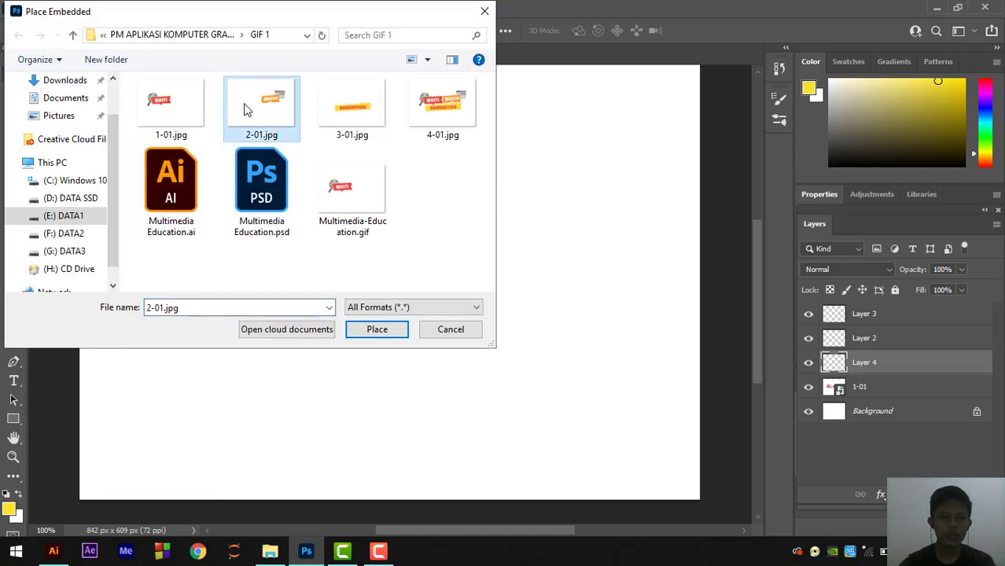
{"action": "left_click", "coordinate": [394, 330]}
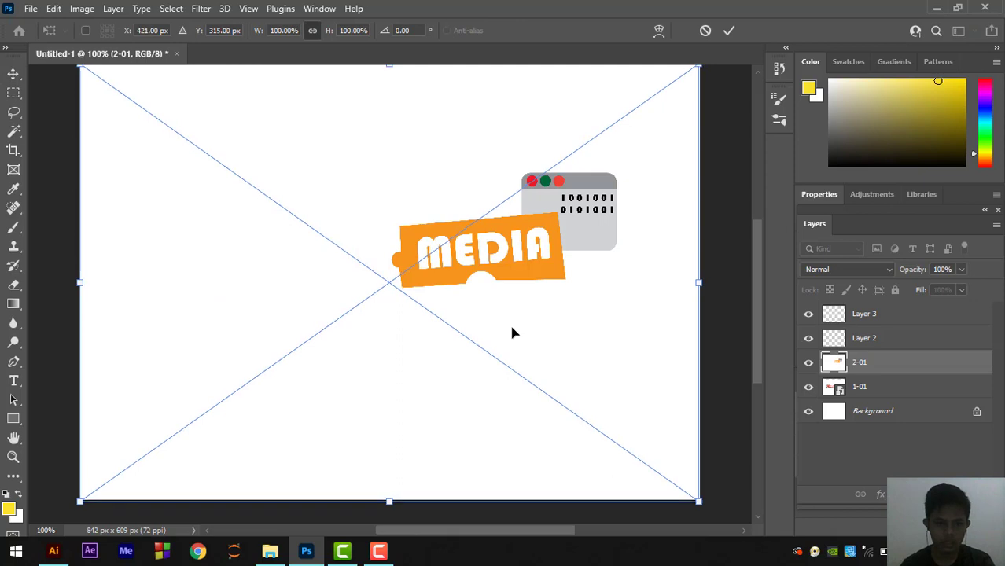
Step: Commit the 2-01 placement and place 3-01.jpg as an embedded image in Layer 2
{"action": "left_click", "coordinate": [873, 338]}
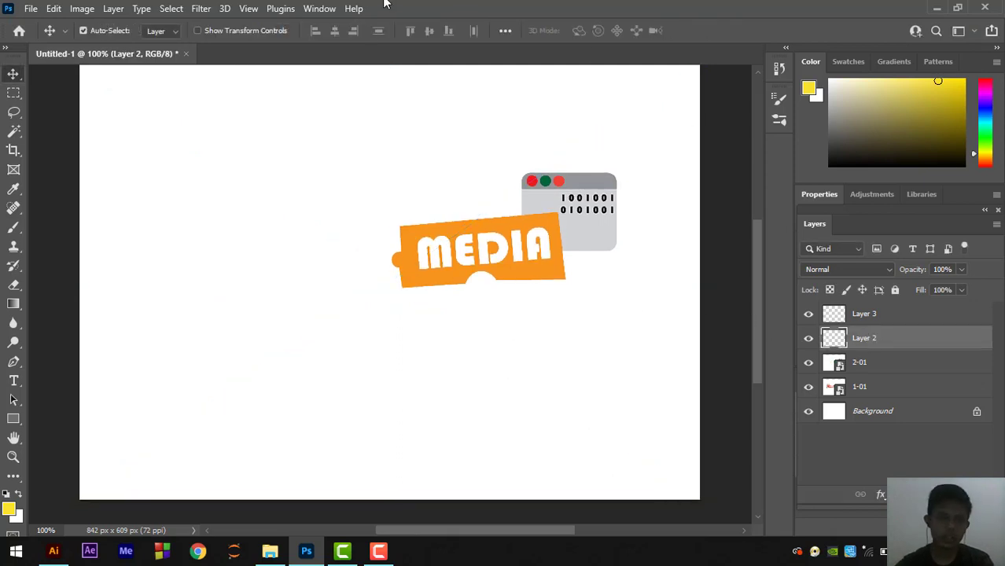
{"action": "left_click", "coordinate": [31, 9]}
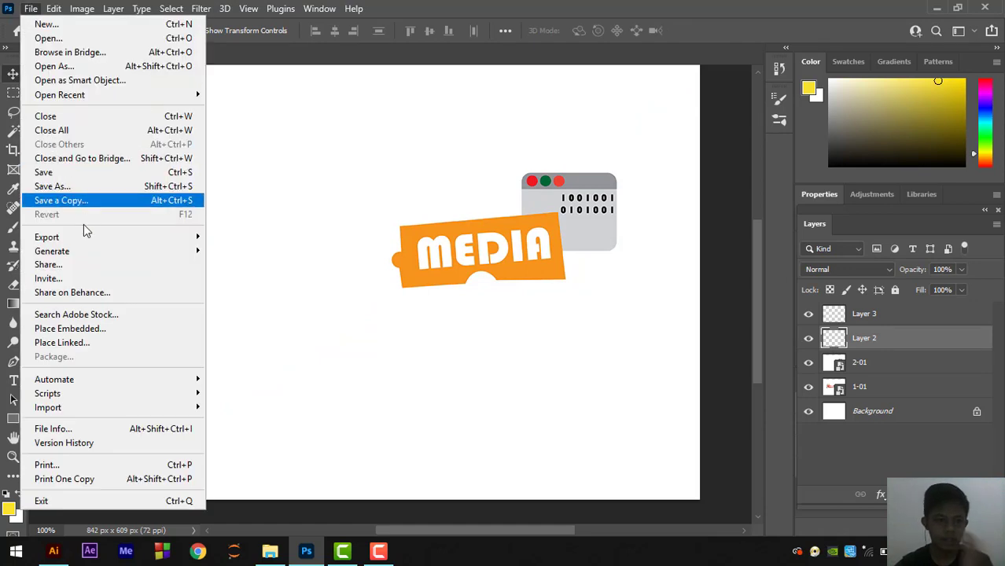
{"action": "left_click", "coordinate": [108, 332]}
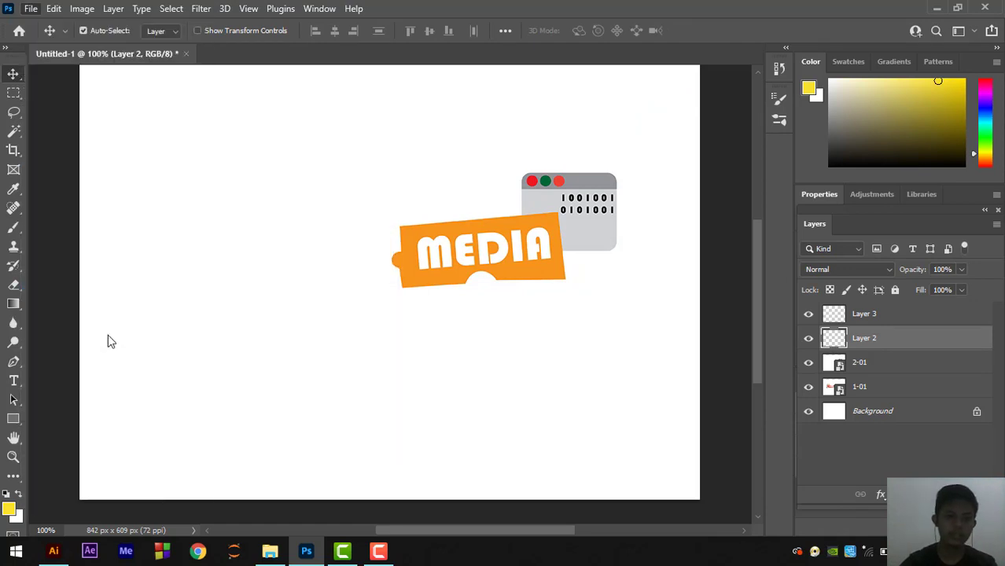
{"action": "left_click", "coordinate": [348, 148]}
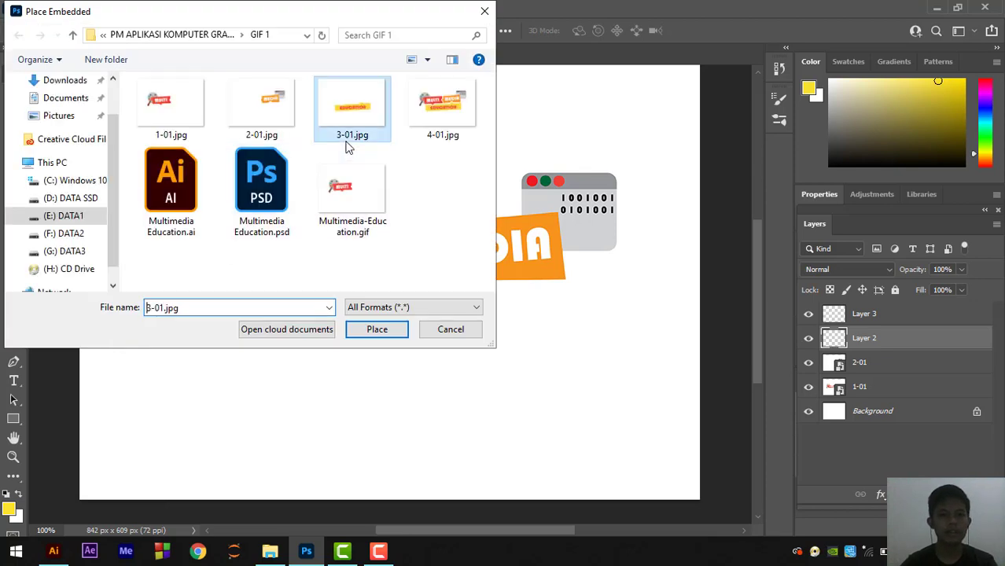
{"action": "left_click", "coordinate": [367, 329]}
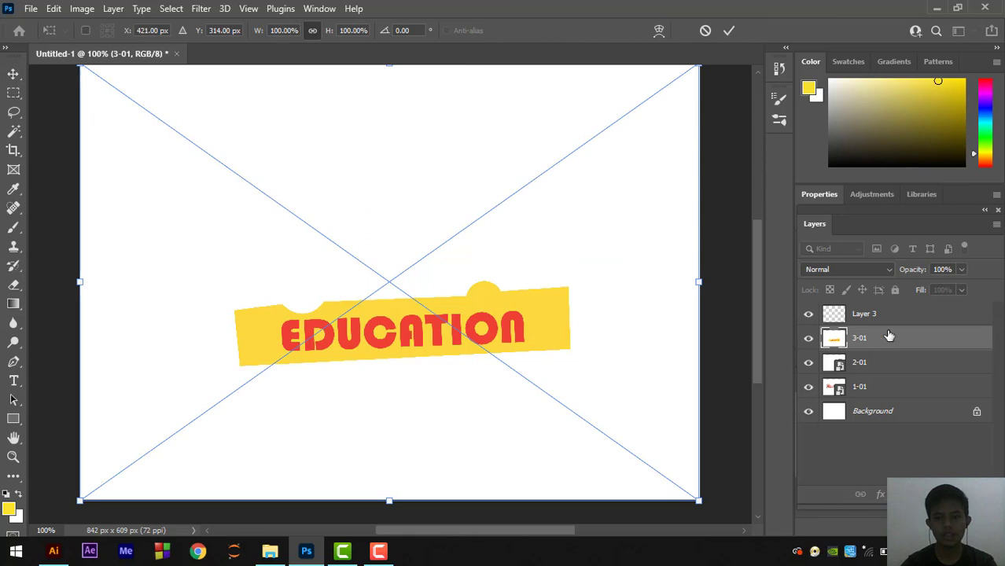
Step: Place 4-01.jpg, the complete logo, as an embedded image in Layer 3 and commit the placement
{"action": "left_click", "coordinate": [869, 322]}
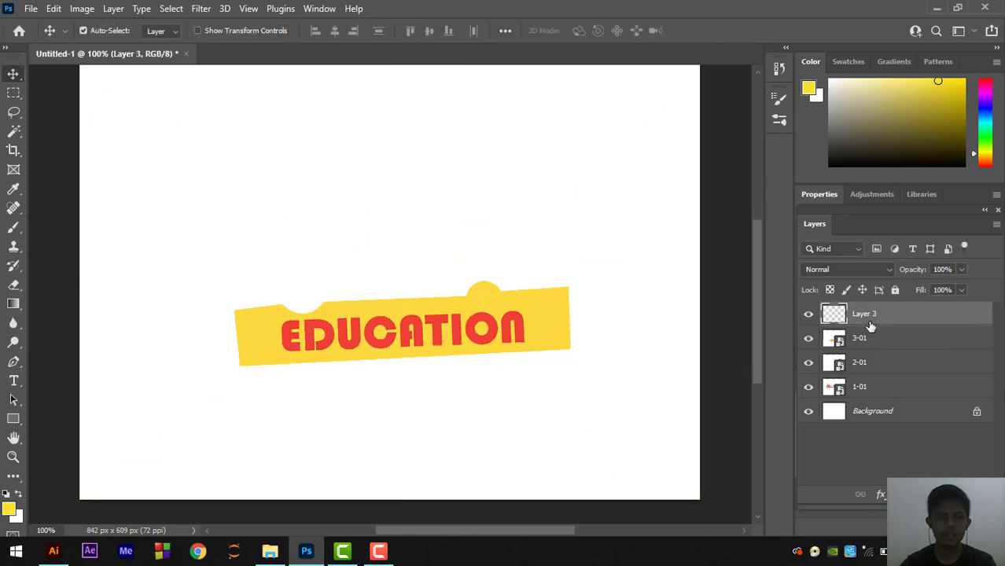
{"action": "left_click", "coordinate": [30, 9]}
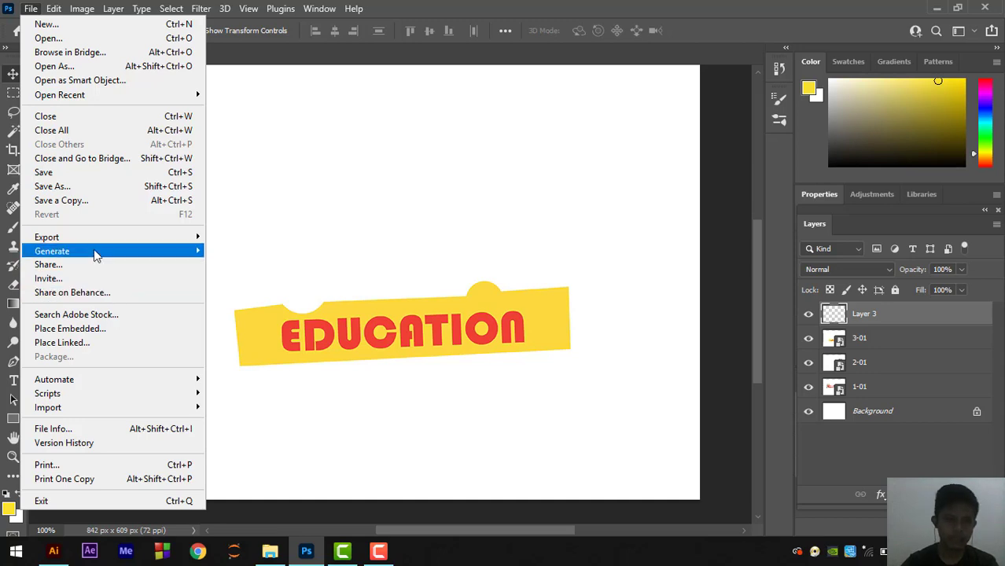
{"action": "left_click", "coordinate": [92, 328]}
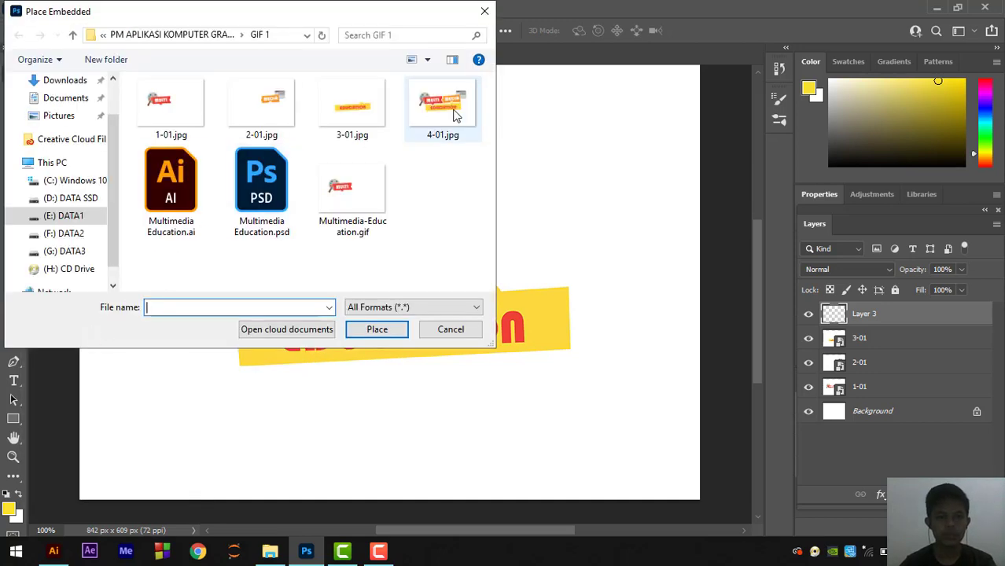
{"action": "left_click", "coordinate": [441, 110]}
{"action": "left_click", "coordinate": [374, 328]}
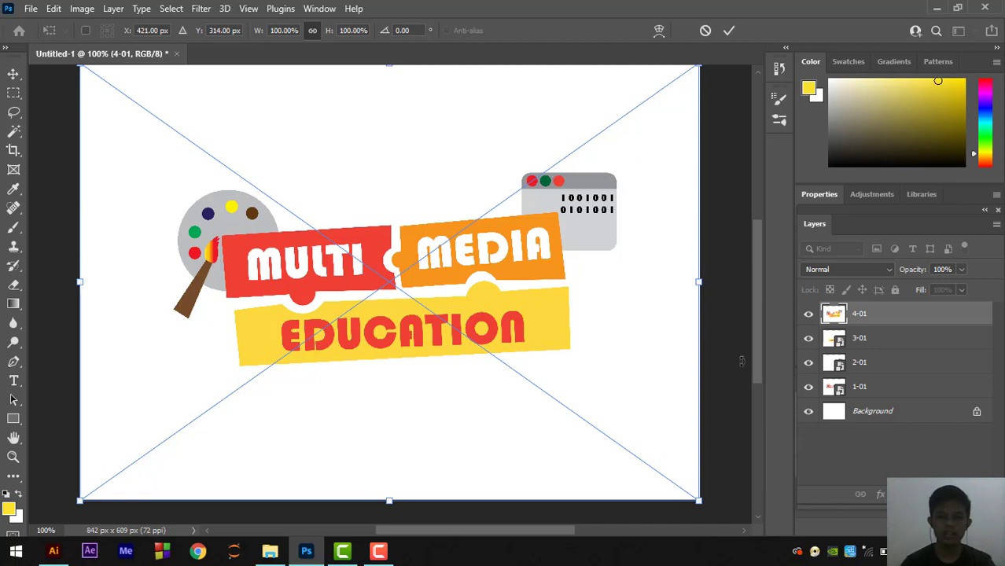
{"action": "key", "text": "Return"}
Step: Make layer 1-01 active, show the Timeline and create a frame animation
{"action": "left_click", "coordinate": [859, 387]}
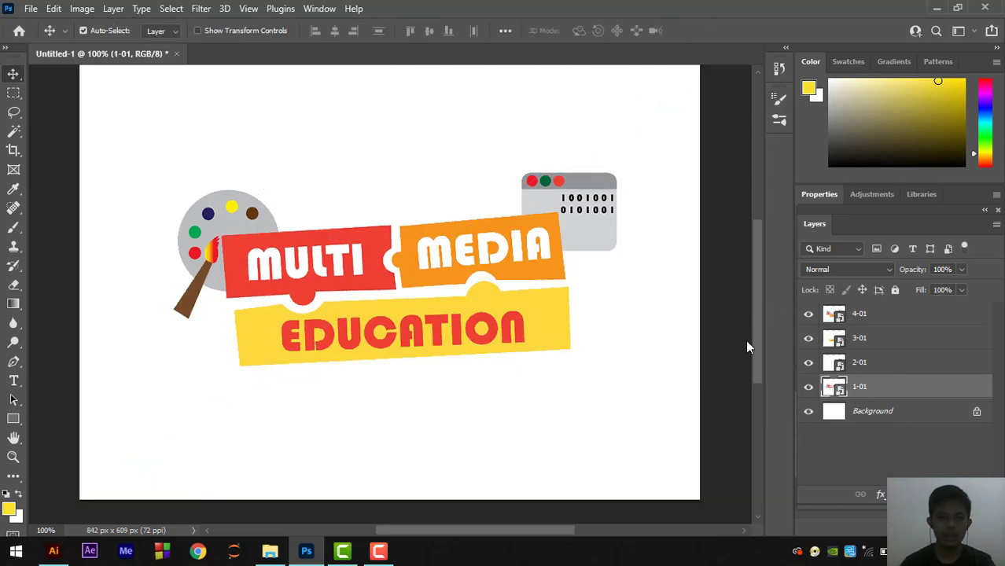
{"action": "left_click", "coordinate": [319, 9]}
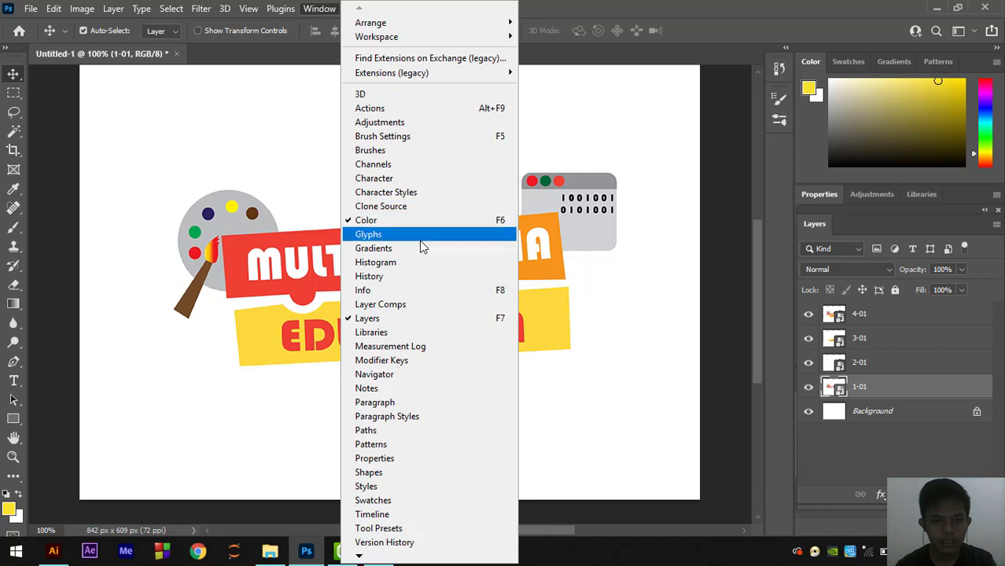
{"action": "left_click", "coordinate": [397, 514]}
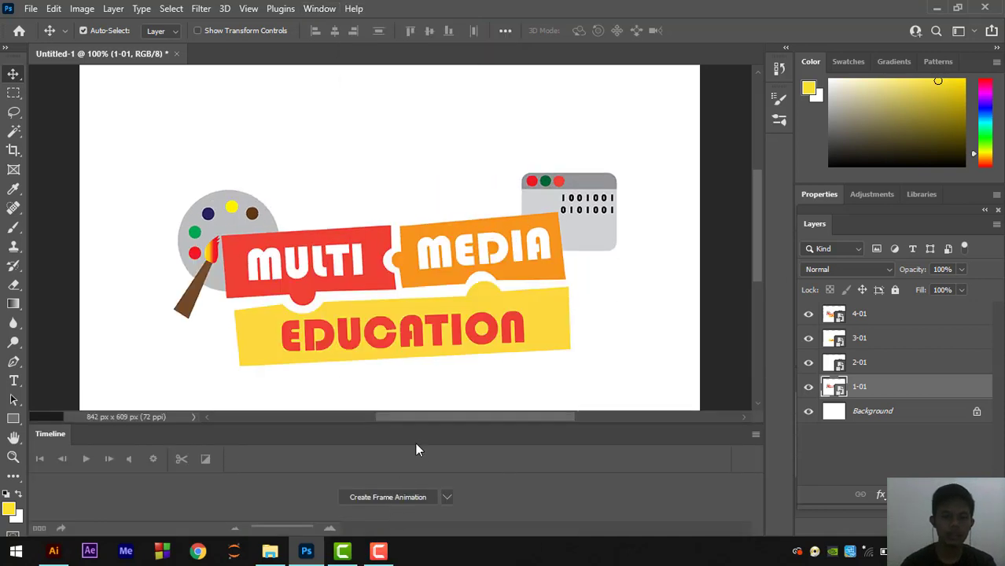
{"action": "left_click", "coordinate": [447, 499]}
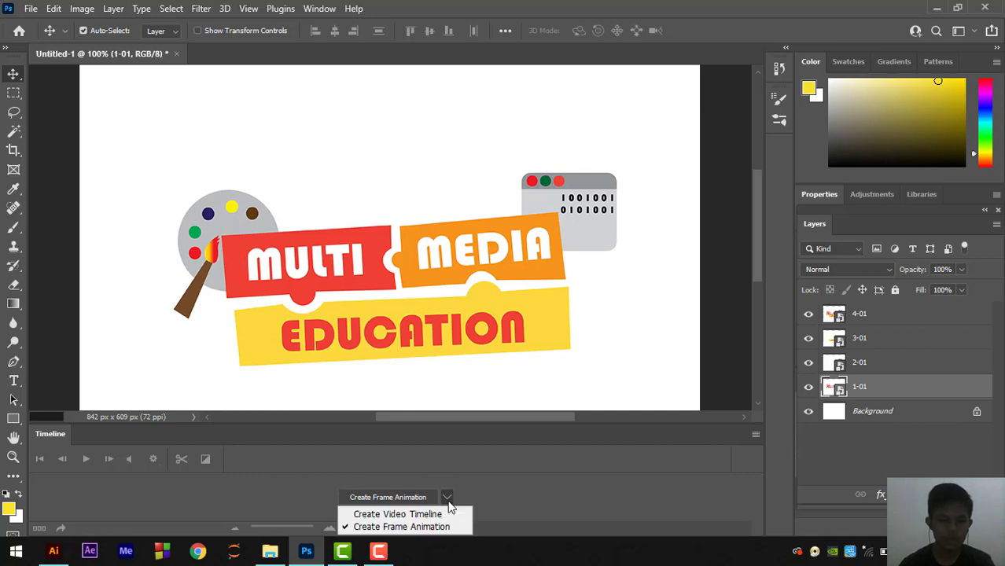
{"action": "left_click", "coordinate": [402, 527]}
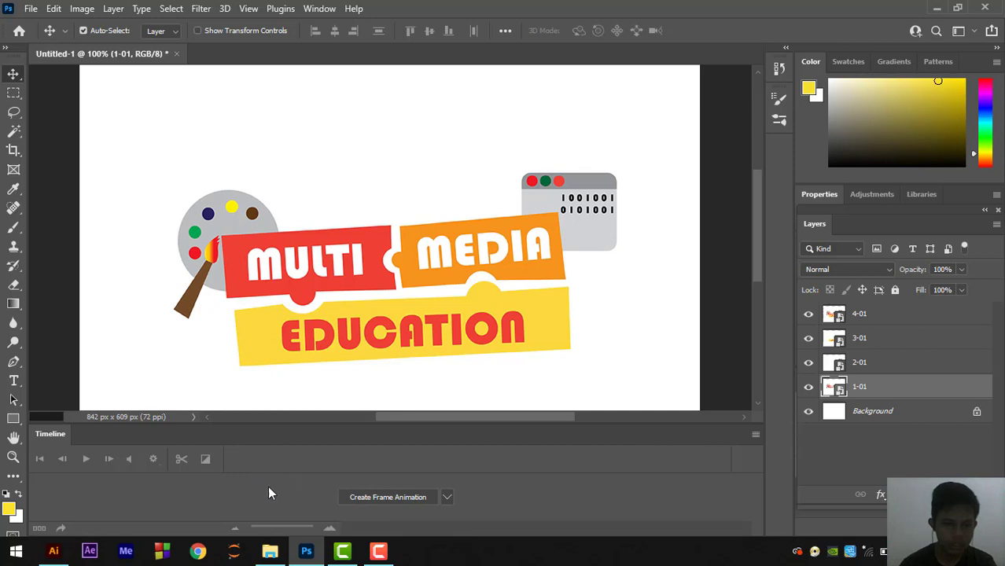
{"action": "scroll", "coordinate": [240, 485], "scroll_direction": "down", "scroll_amount": 1}
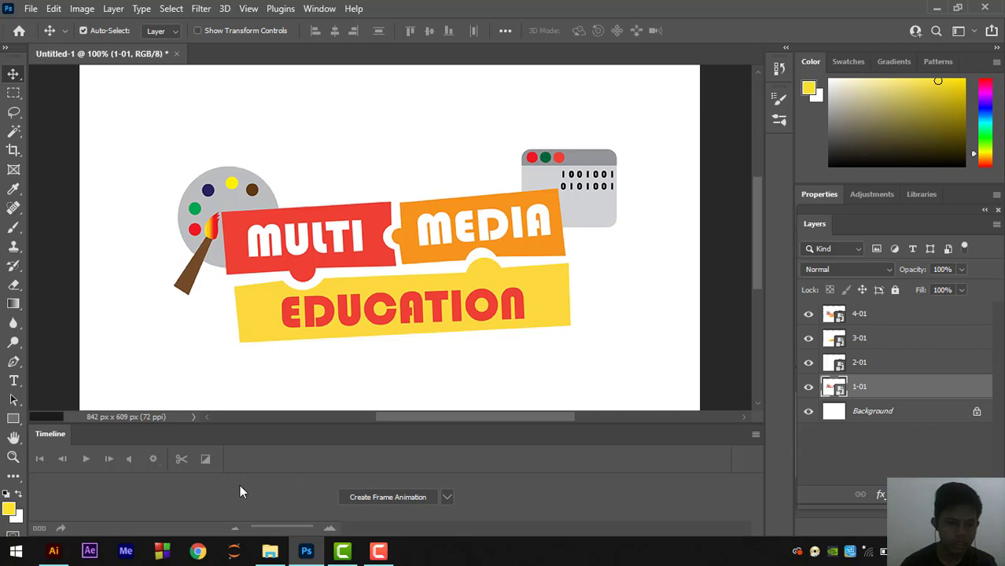
{"action": "left_click", "coordinate": [404, 497]}
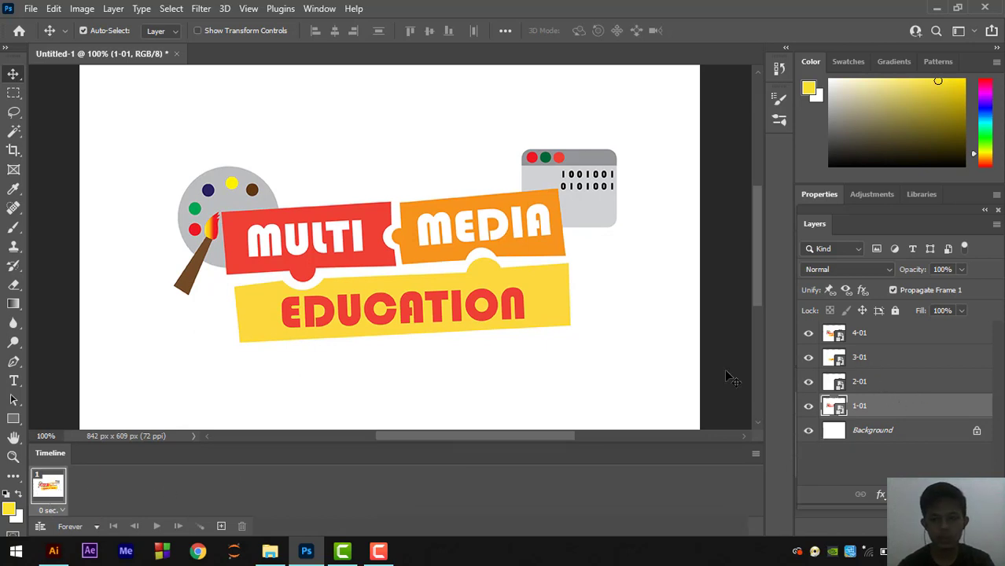
Step: Add three more frames to the animation, and in frame 1 hide layers 2-01, 3-01 and 4-01
{"action": "left_click", "coordinate": [221, 527]}
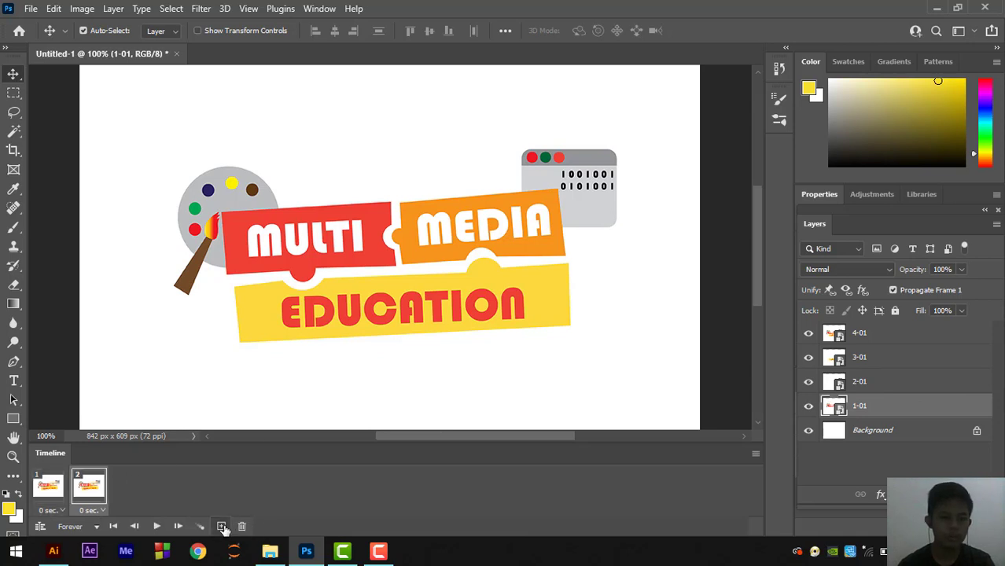
{"action": "left_click", "coordinate": [222, 526]}
{"action": "left_click", "coordinate": [221, 527]}
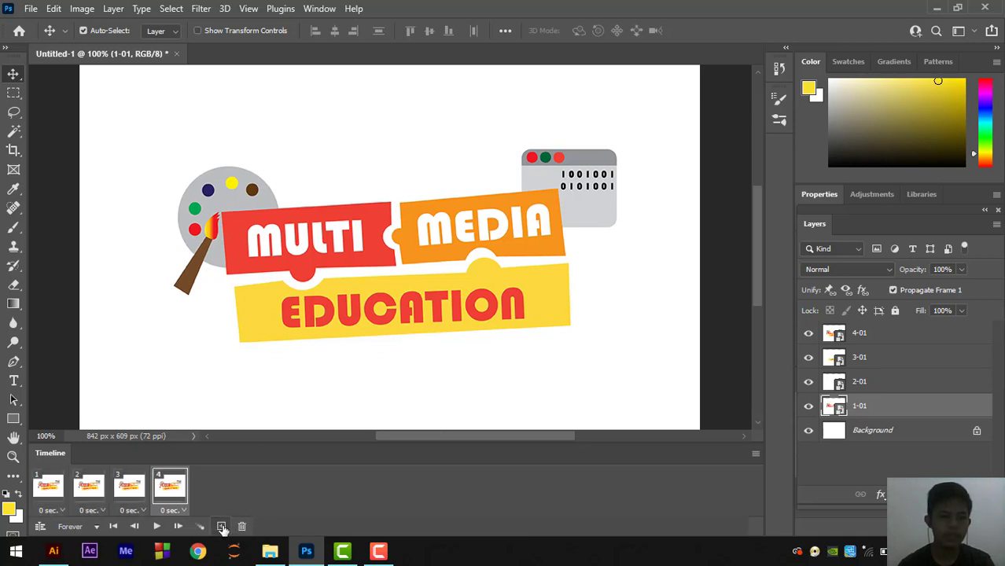
{"action": "left_click", "coordinate": [47, 488]}
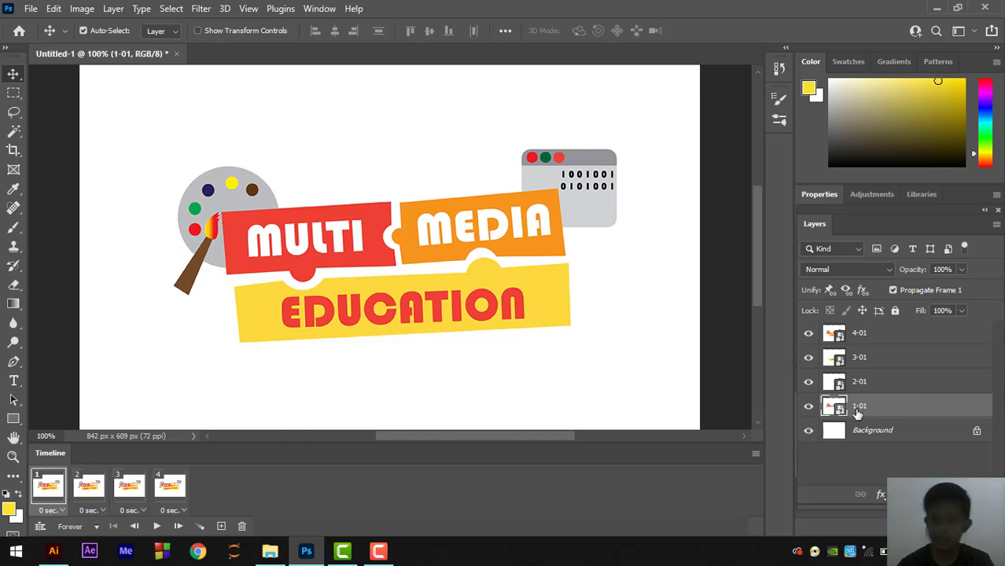
{"action": "left_click_drag", "start_coordinate": [809, 385], "coordinate": [811, 337]}
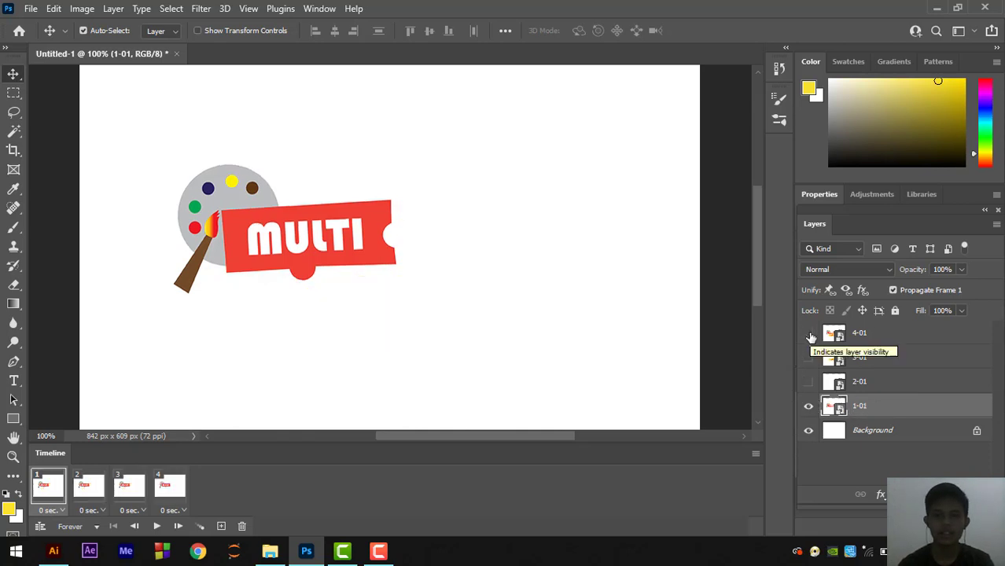
Step: In frame 2, show layer 2-01 above the background and hide the other logo layers
{"action": "left_click", "coordinate": [98, 476]}
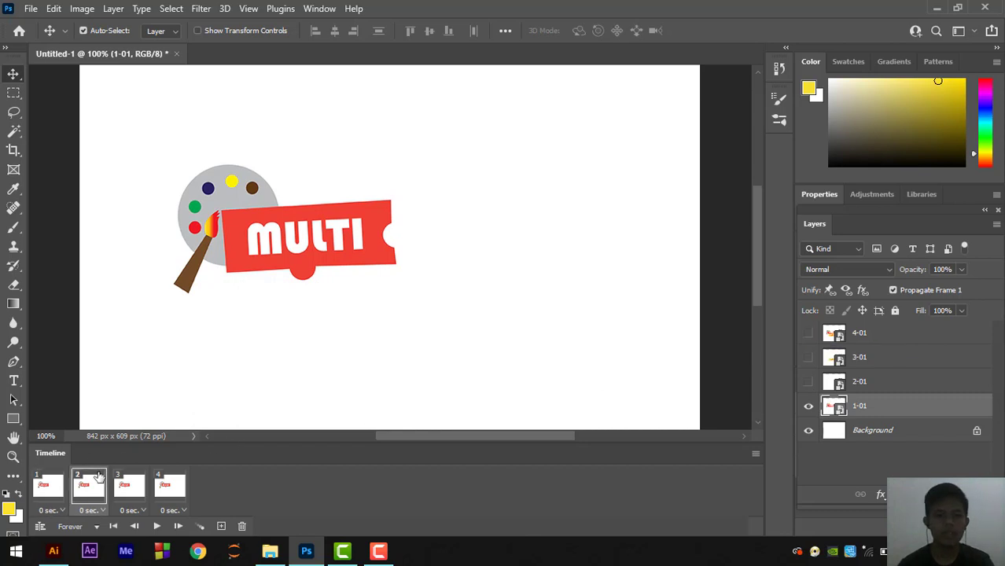
{"action": "left_click", "coordinate": [808, 385]}
{"action": "left_click", "coordinate": [808, 408]}
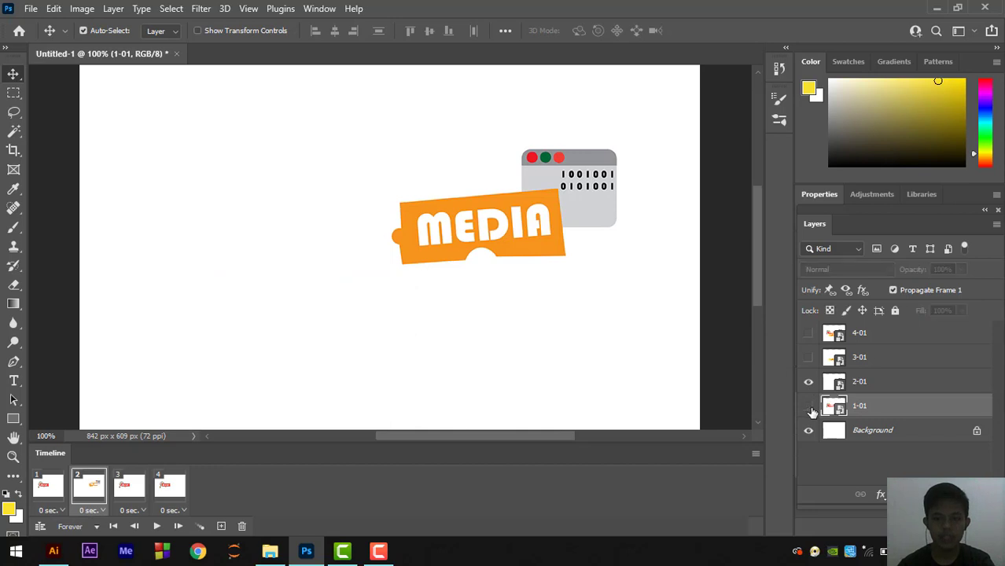
{"action": "left_click", "coordinate": [808, 359]}
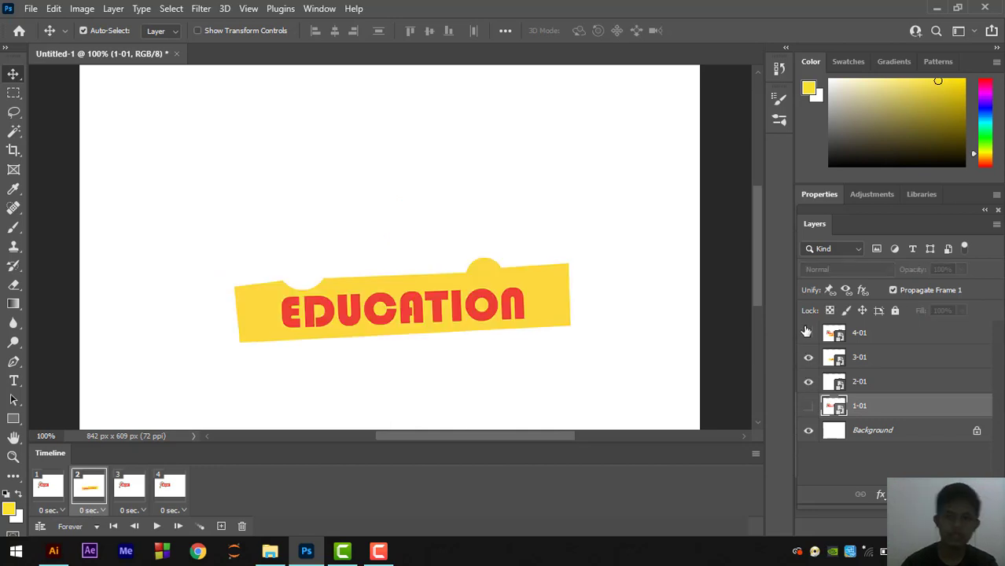
{"action": "left_click", "coordinate": [809, 357]}
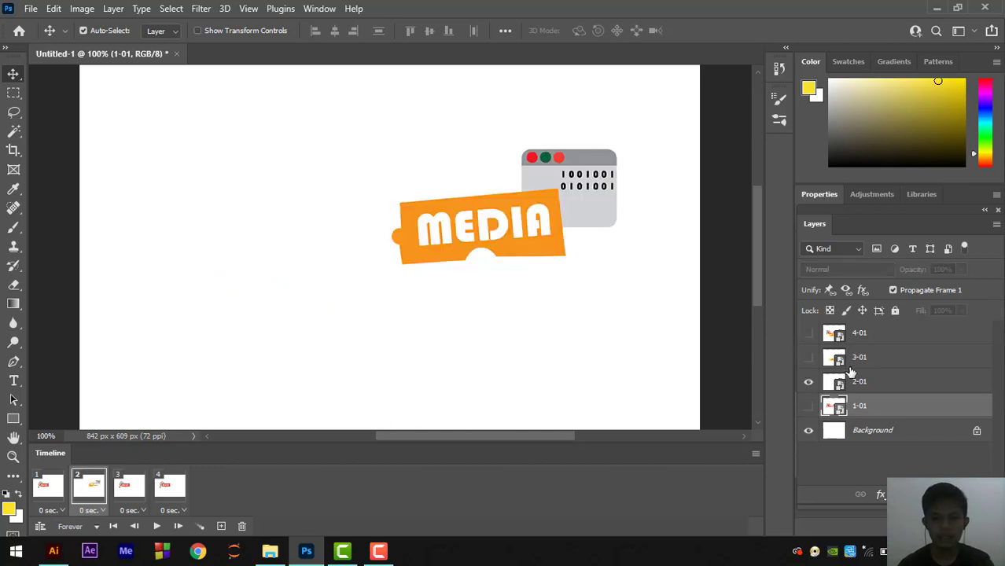
Step: In frame 3, show layer 3-01 and hide layer 1-01
{"action": "left_click", "coordinate": [142, 500]}
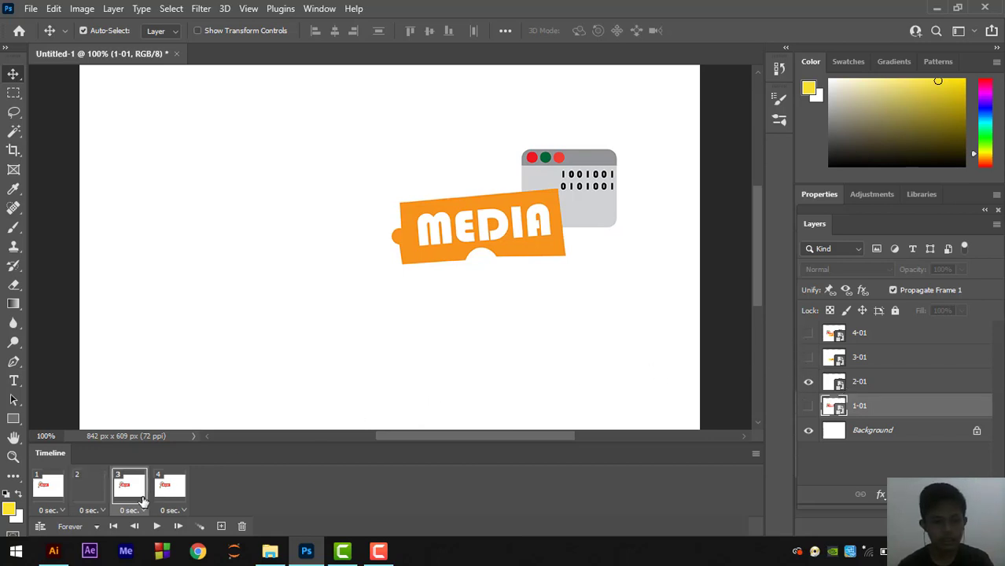
{"action": "left_click", "coordinate": [809, 358]}
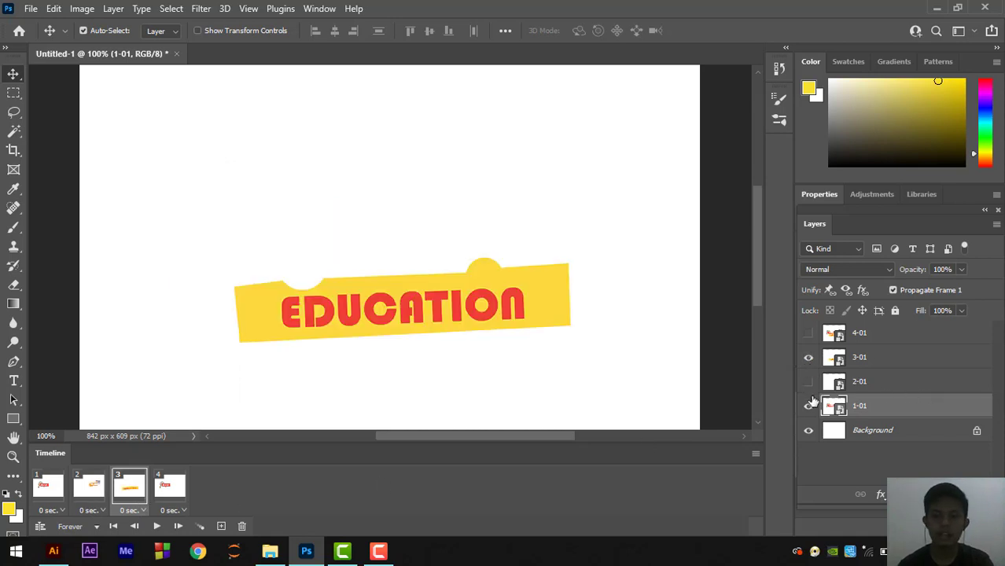
{"action": "left_click", "coordinate": [808, 407]}
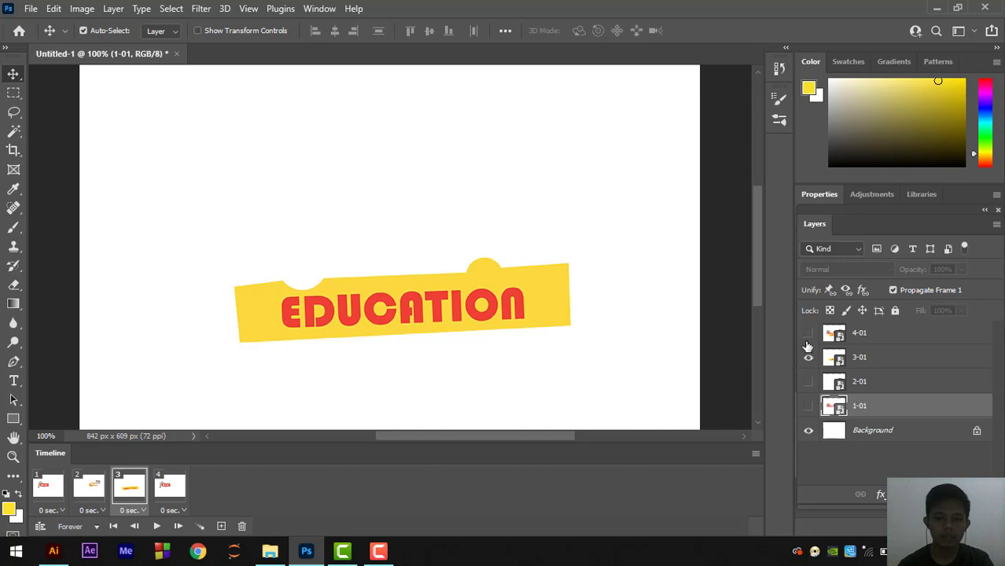
Step: In frame 4, show the complete logo layer 4-01 and hide layer 1-01
{"action": "left_click", "coordinate": [172, 485]}
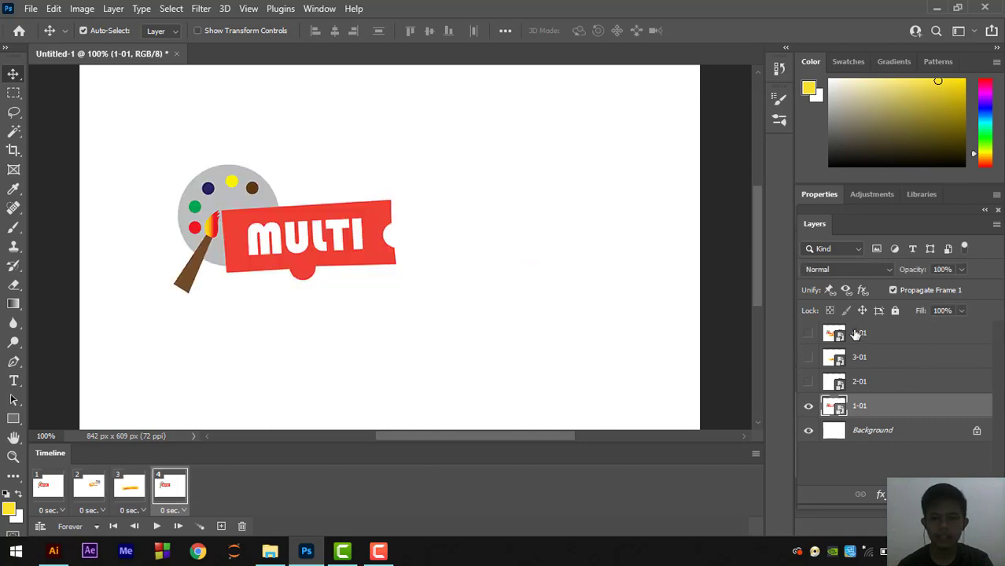
{"action": "left_click", "coordinate": [809, 333]}
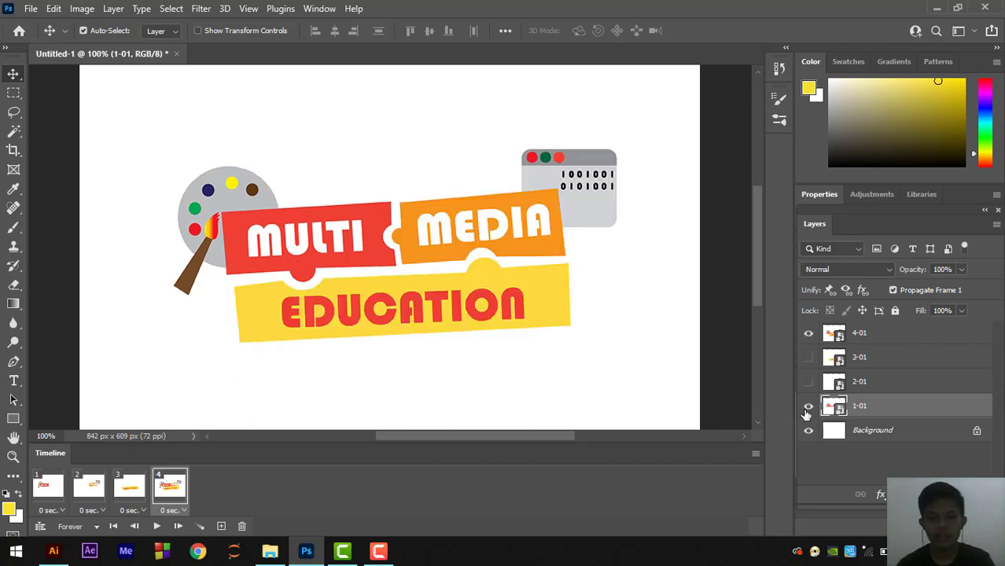
{"action": "left_click", "coordinate": [808, 407]}
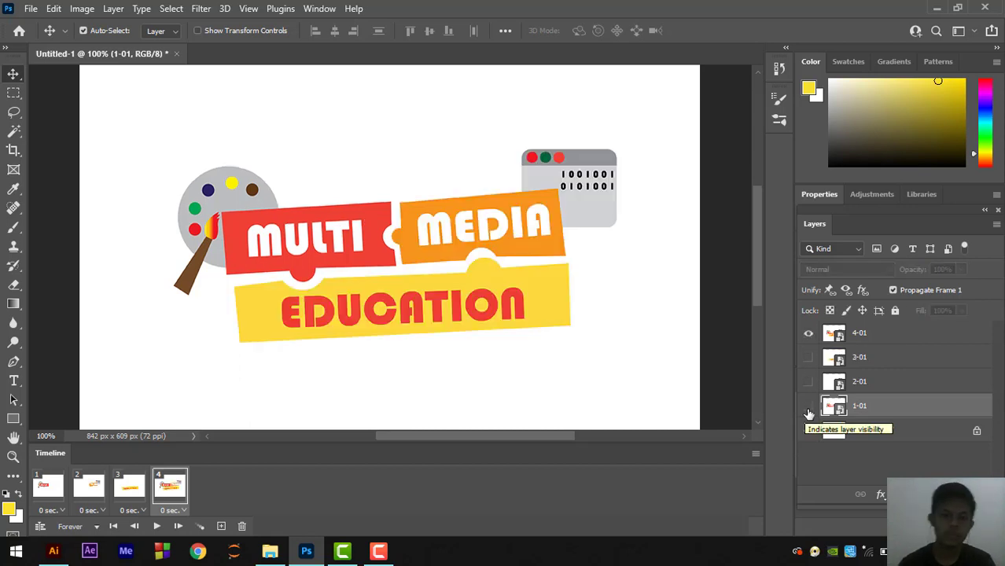
Step: Set the delay of frames 1 to 3 to 0.5 seconds and frame 4 to 1.0 second, and preview the animation
{"action": "left_click", "coordinate": [55, 511]}
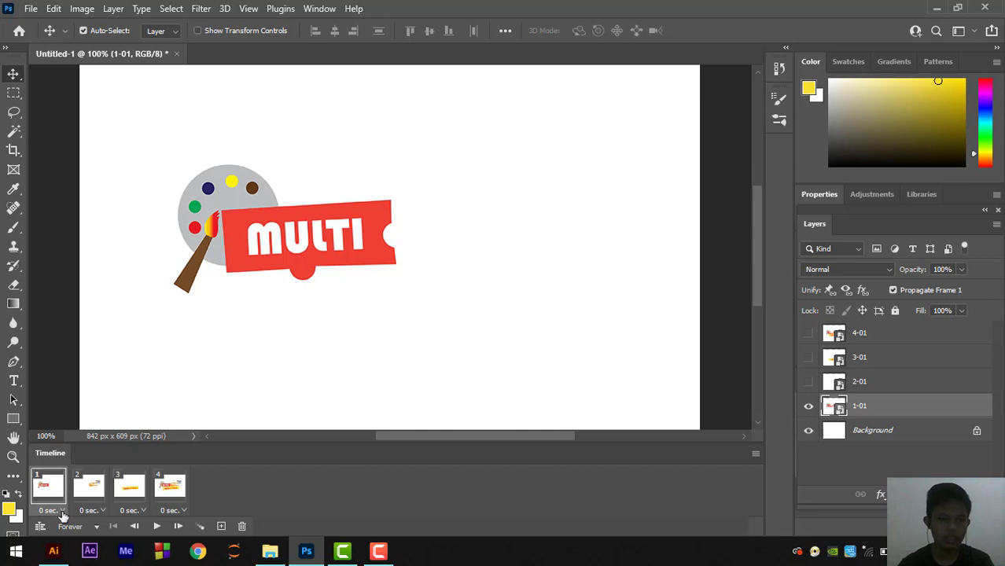
{"action": "left_click", "coordinate": [62, 512]}
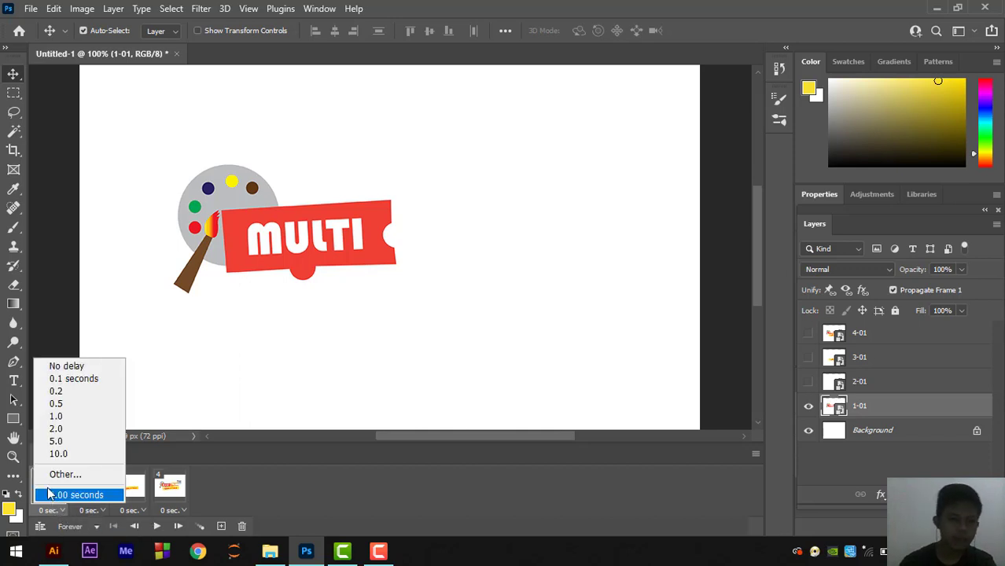
{"action": "left_click", "coordinate": [68, 408]}
{"action": "left_click", "coordinate": [92, 510]}
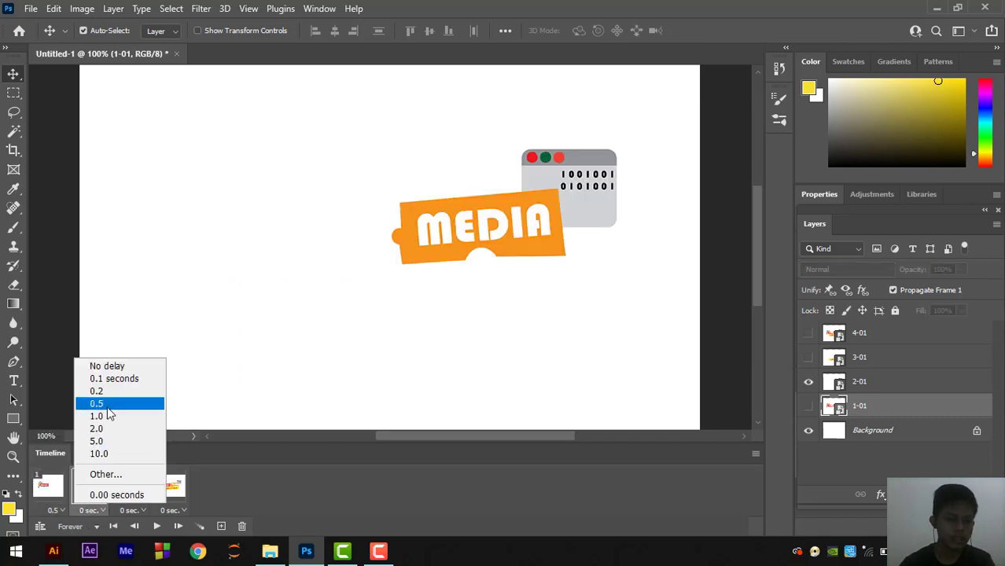
{"action": "left_click", "coordinate": [110, 409]}
{"action": "left_click", "coordinate": [130, 511]}
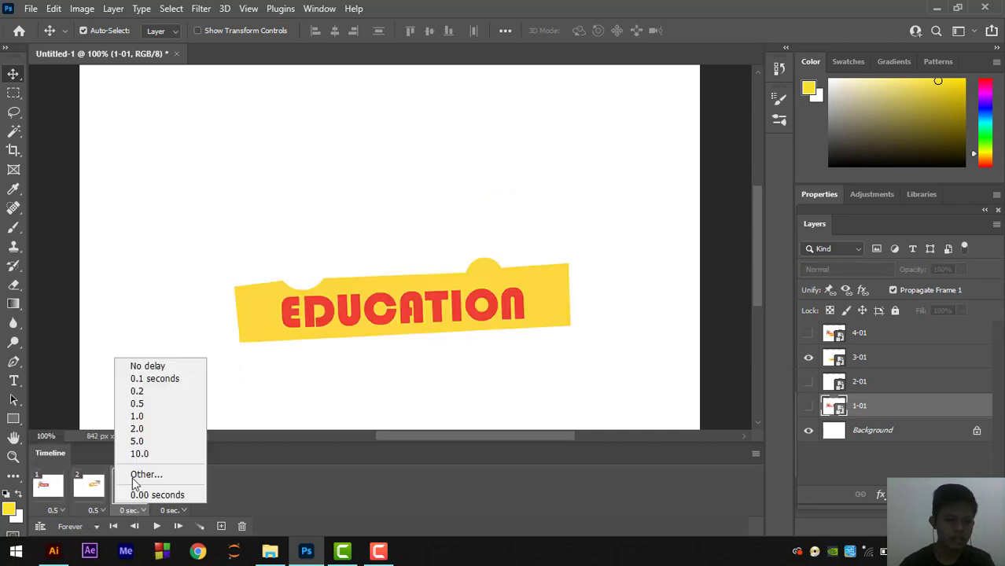
{"action": "left_click", "coordinate": [148, 405]}
{"action": "left_click", "coordinate": [180, 512]}
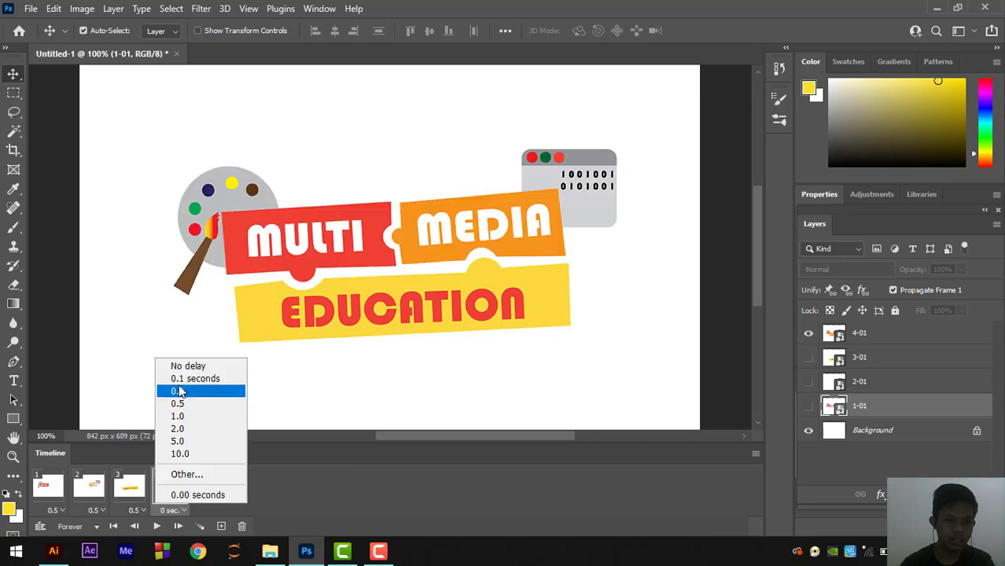
{"action": "left_click", "coordinate": [200, 417]}
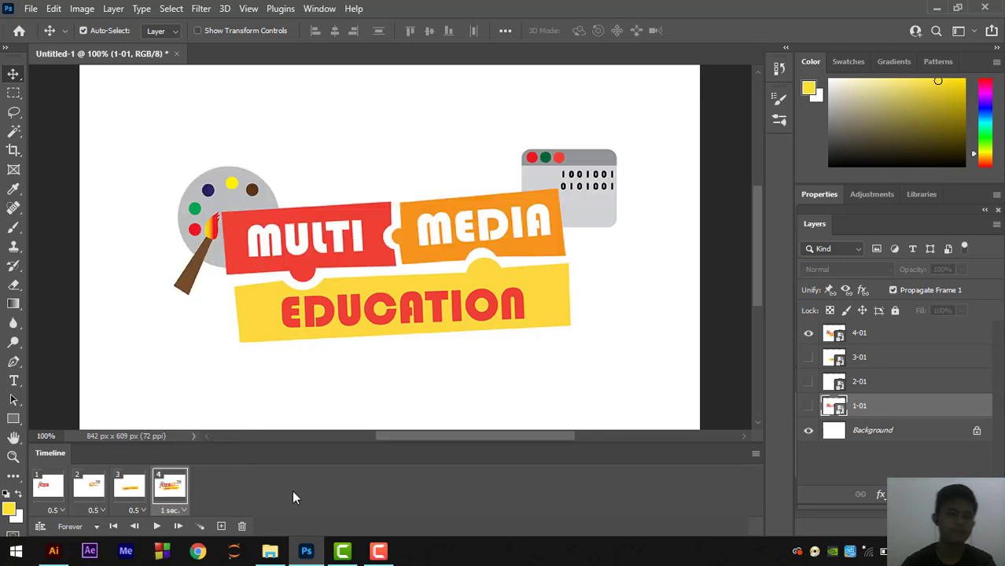
{"action": "left_click", "coordinate": [156, 527]}
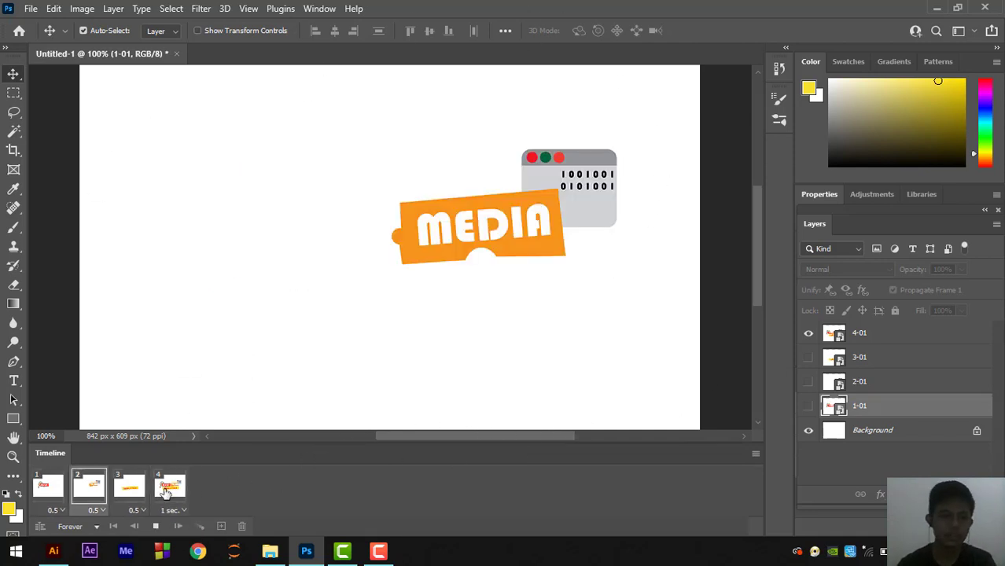
{"action": "left_click", "coordinate": [159, 526]}
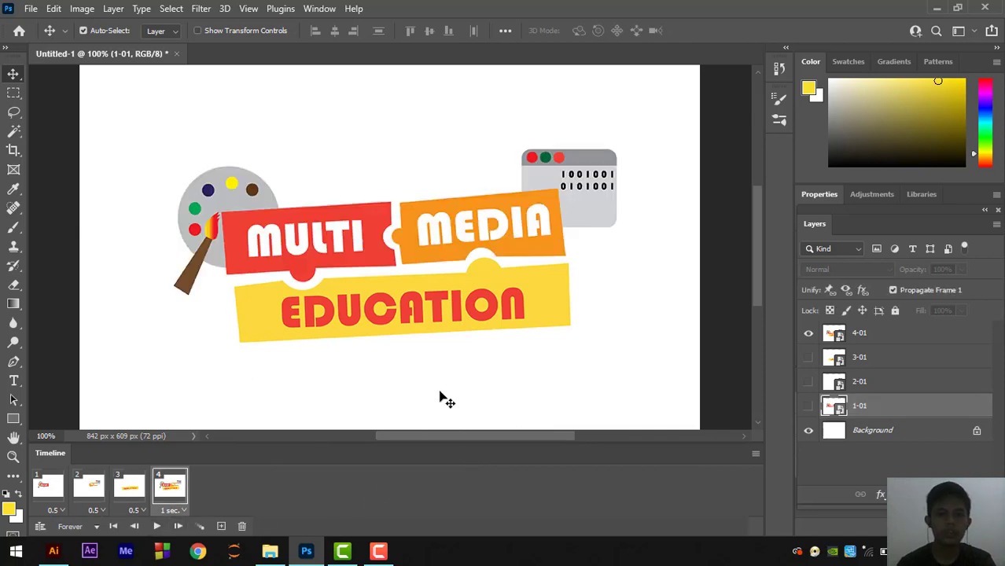
Step: Start a Save for Web (Legacy) export of the animation with GIF as the file format
{"action": "left_click", "coordinate": [35, 9]}
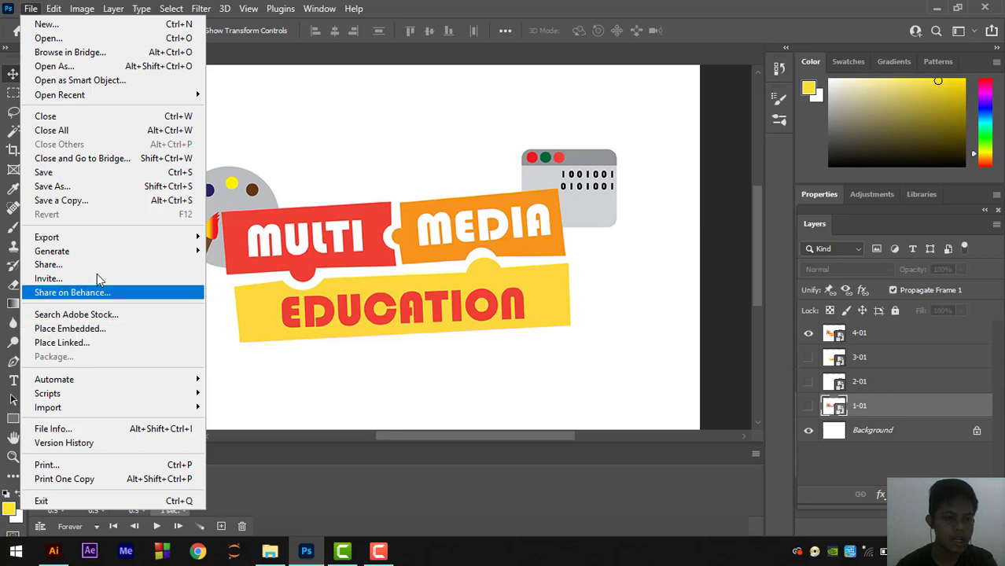
{"action": "mouse_move", "coordinate": [97, 239]}
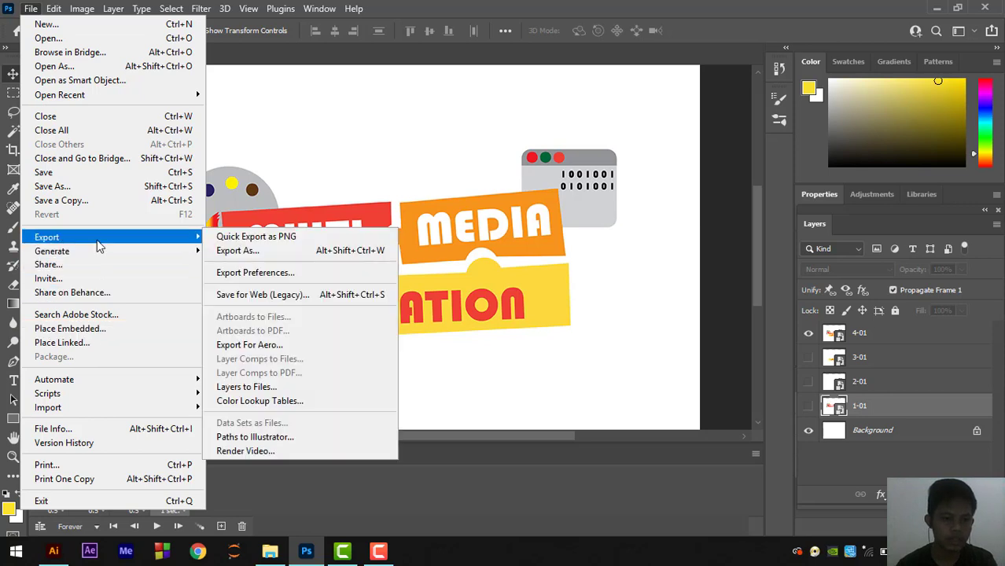
{"action": "left_click", "coordinate": [302, 295]}
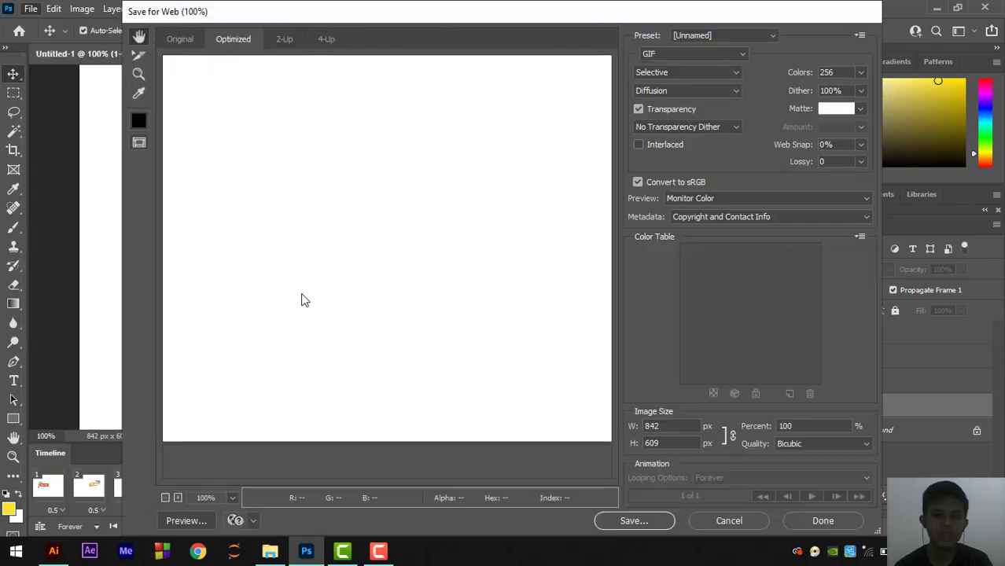
{"action": "left_click", "coordinate": [724, 56]}
{"action": "left_click", "coordinate": [723, 57]}
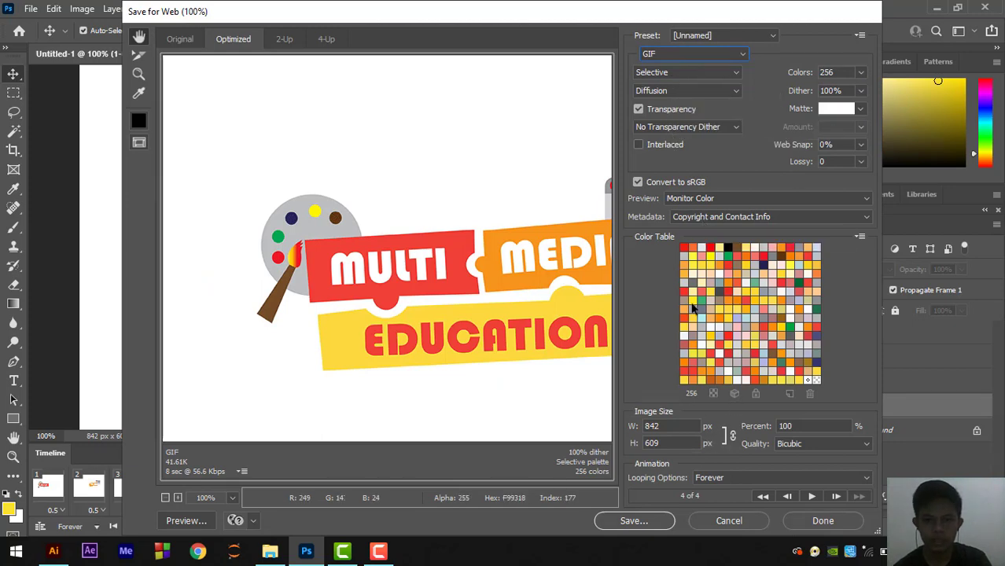
Step: Save the optimized animation as Multimedia Education 2021 in the GIF 1 folder, with the format Images Only
{"action": "left_click", "coordinate": [631, 521]}
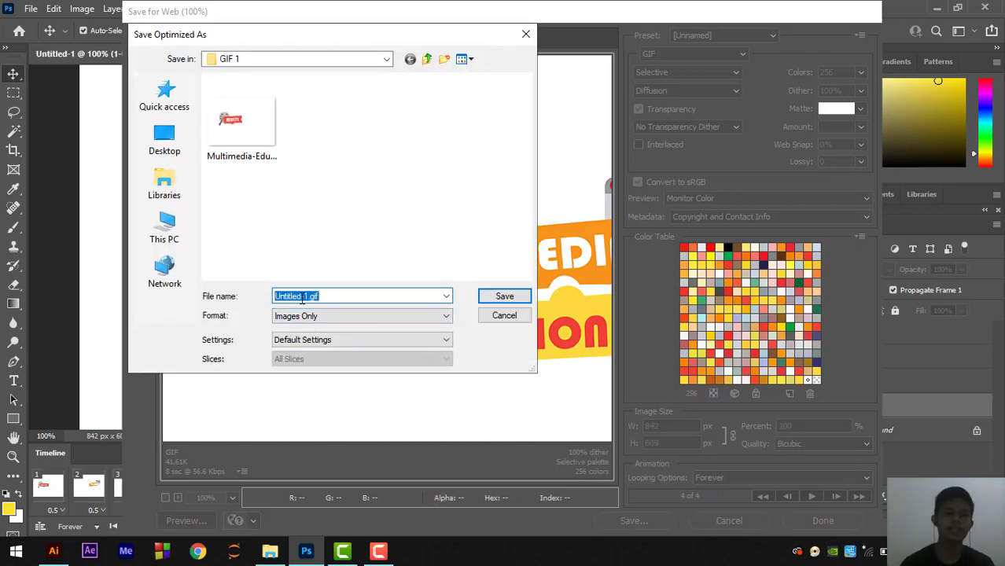
{"action": "type", "text": "Mul"}
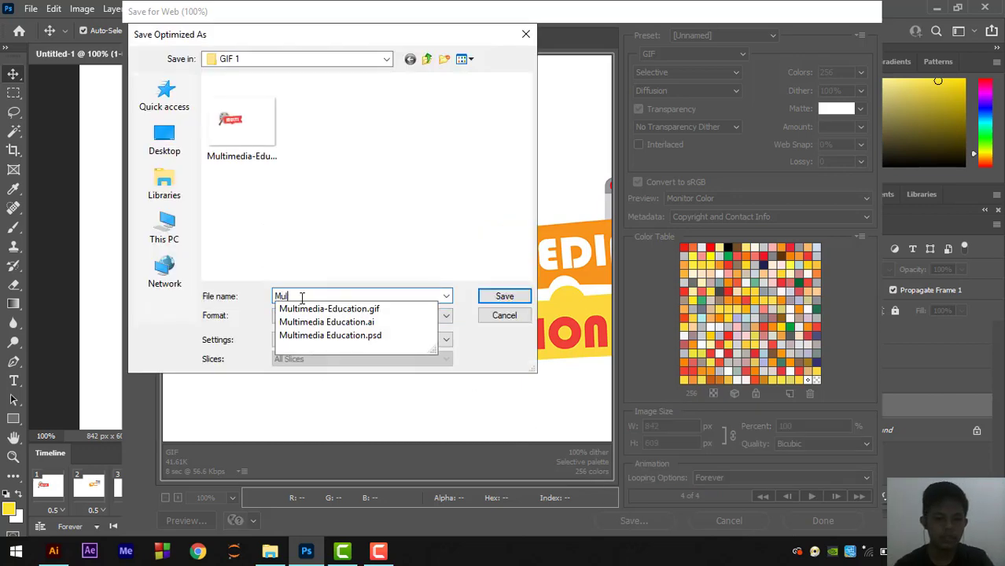
{"action": "type", "text": "timedia Educat"}
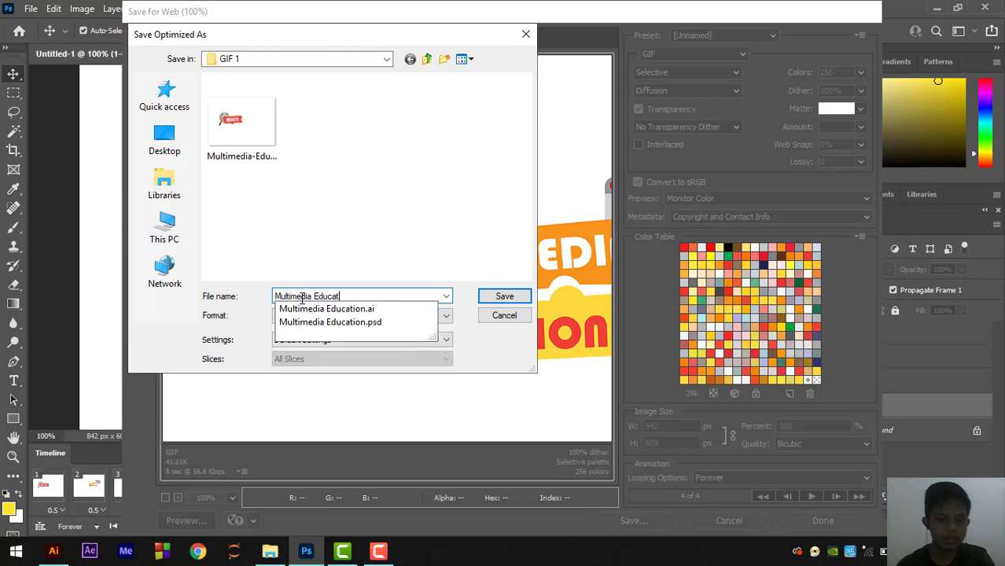
{"action": "type", "text": "ion 2021"}
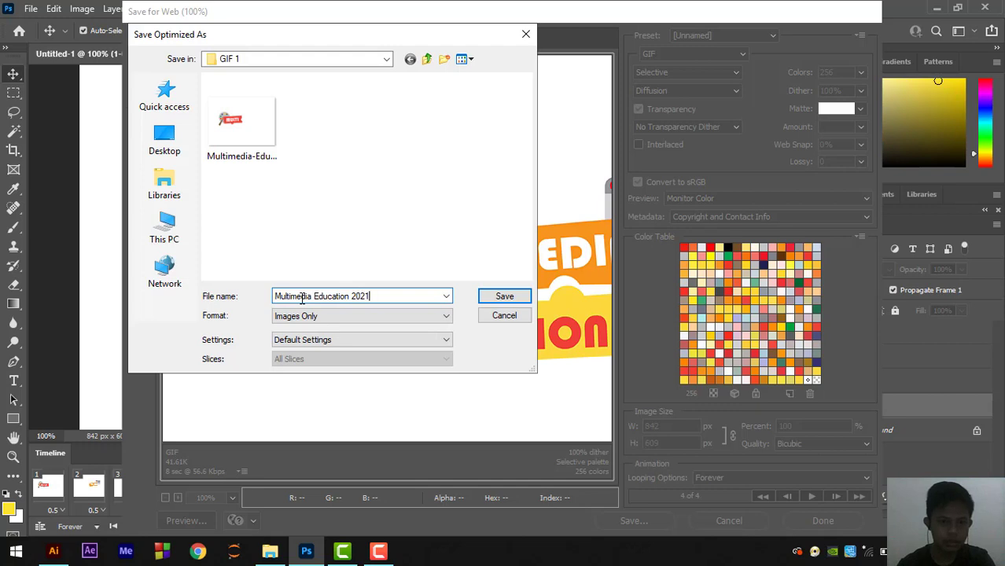
{"action": "left_click", "coordinate": [380, 317]}
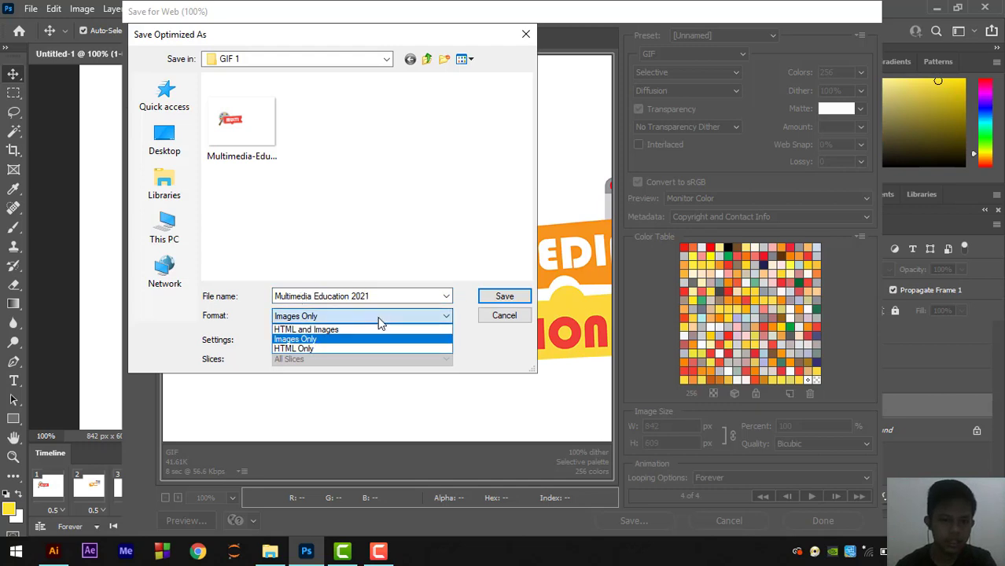
{"action": "left_click", "coordinate": [379, 319]}
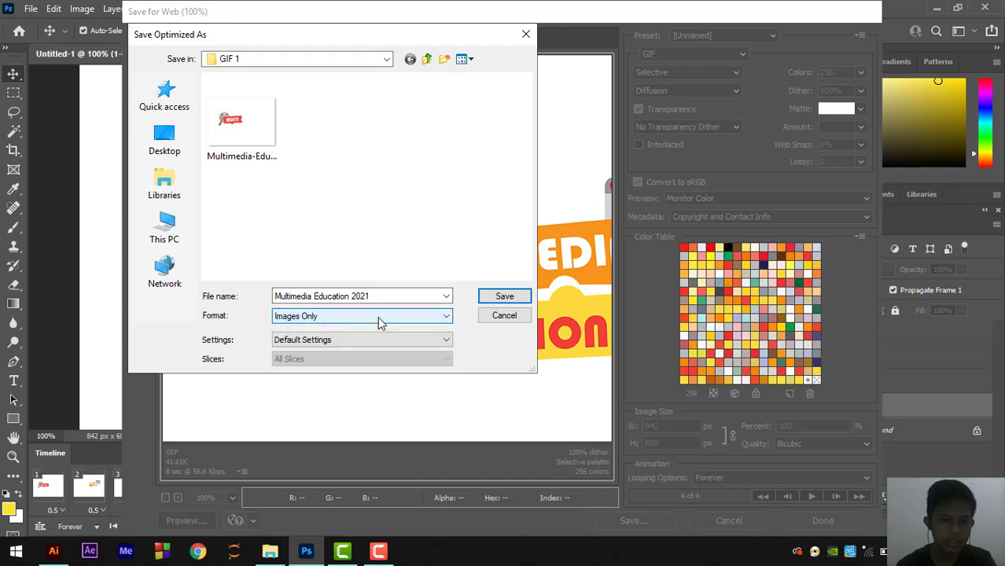
{"action": "left_click", "coordinate": [495, 297]}
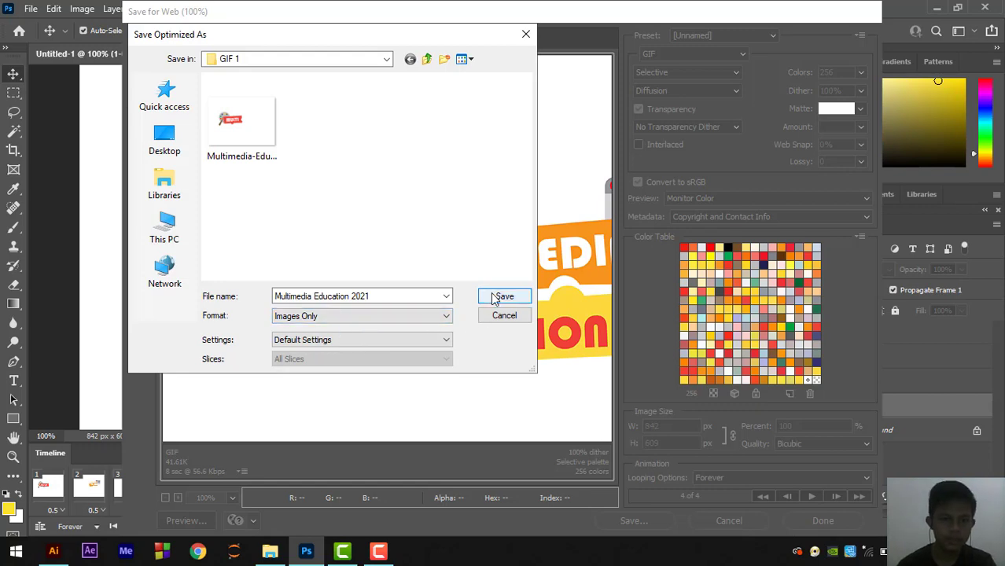
{"action": "left_click", "coordinate": [495, 298]}
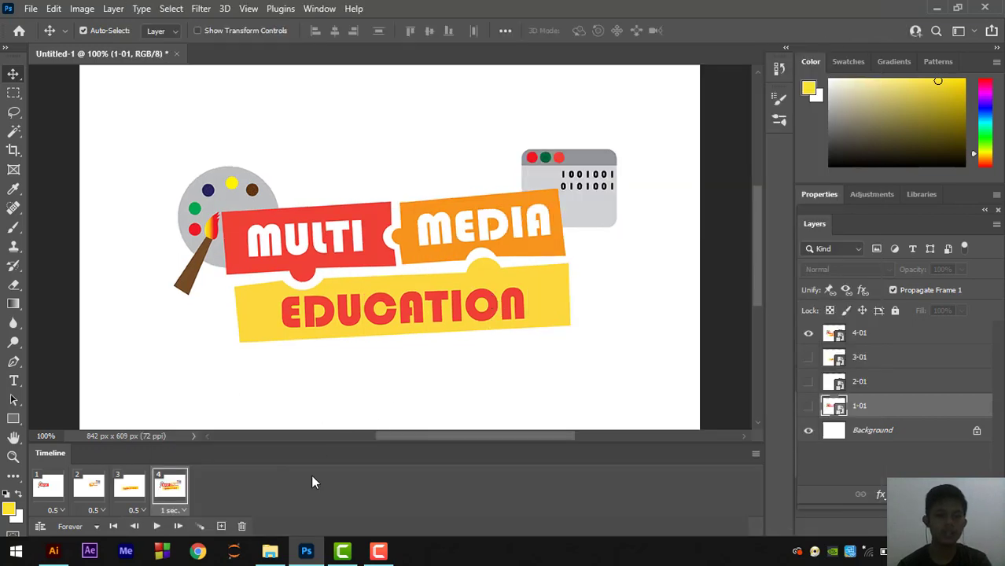
Step: Switch to File Explorer, view Multimedia-Education-2021.gif from the GIF 1 folder in Google Chrome, and close its tab
{"action": "left_click", "coordinate": [268, 552]}
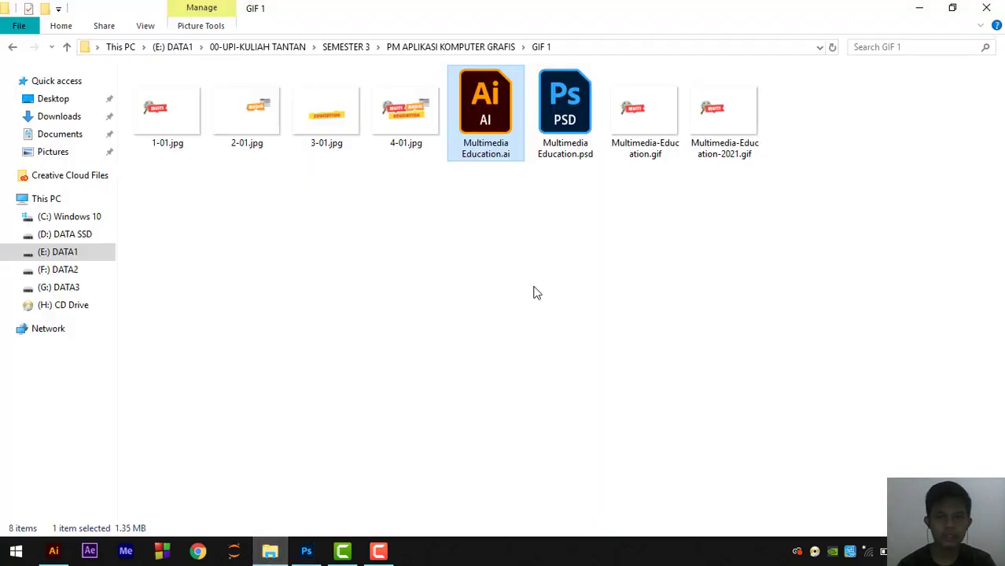
{"action": "left_click", "coordinate": [717, 142]}
{"action": "right_click", "coordinate": [717, 141]}
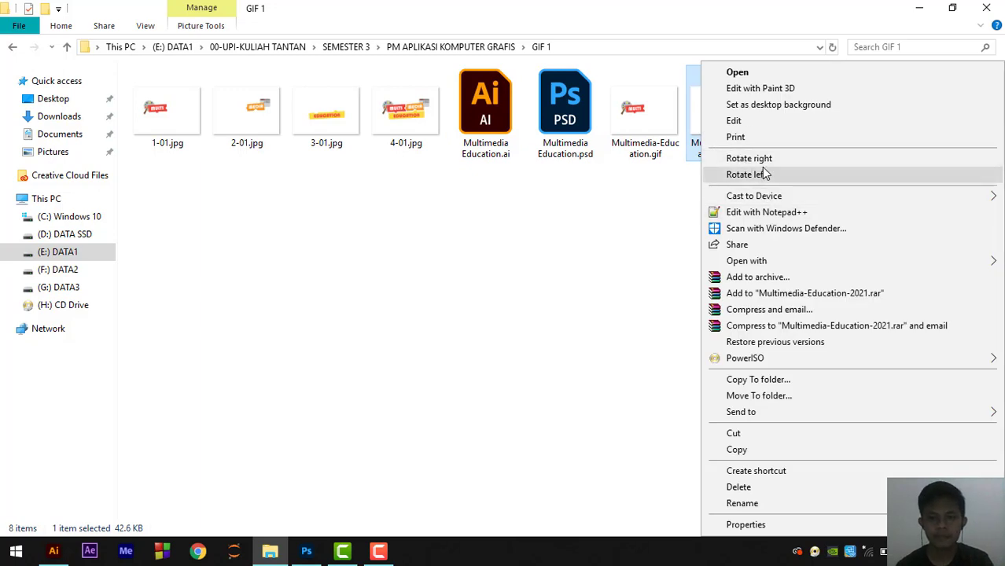
{"action": "mouse_move", "coordinate": [767, 262]}
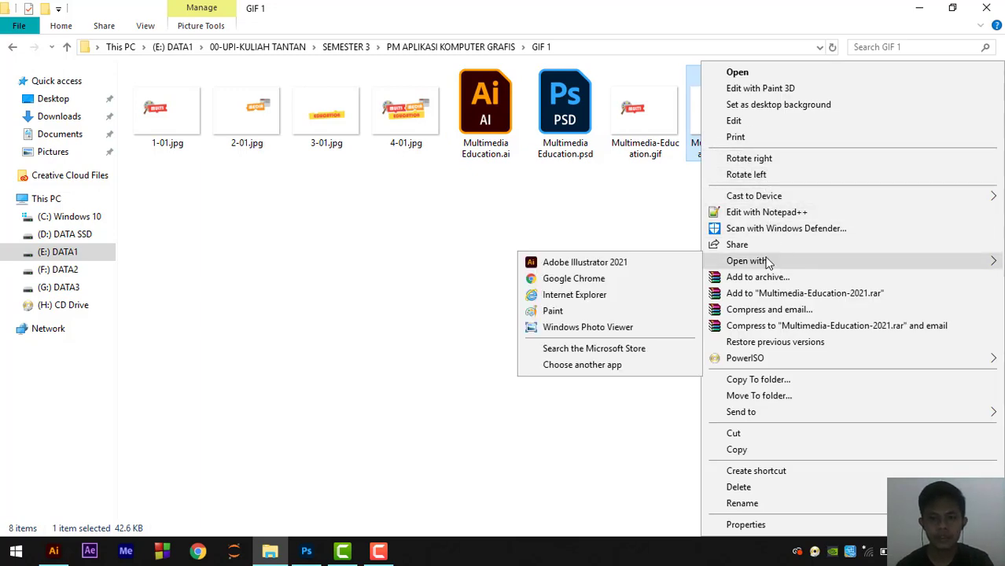
{"action": "left_click", "coordinate": [647, 279]}
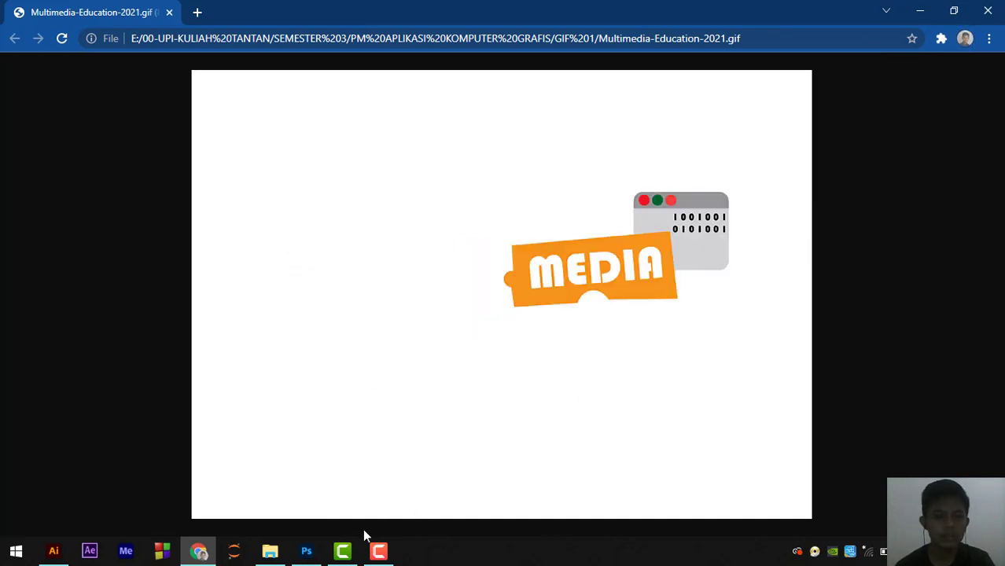
{"action": "left_click", "coordinate": [169, 12]}
Step: Return to Photoshop and save the logo document as MM 2021 in Photoshop format in the GIF 1 folder
{"action": "left_click", "coordinate": [54, 553]}
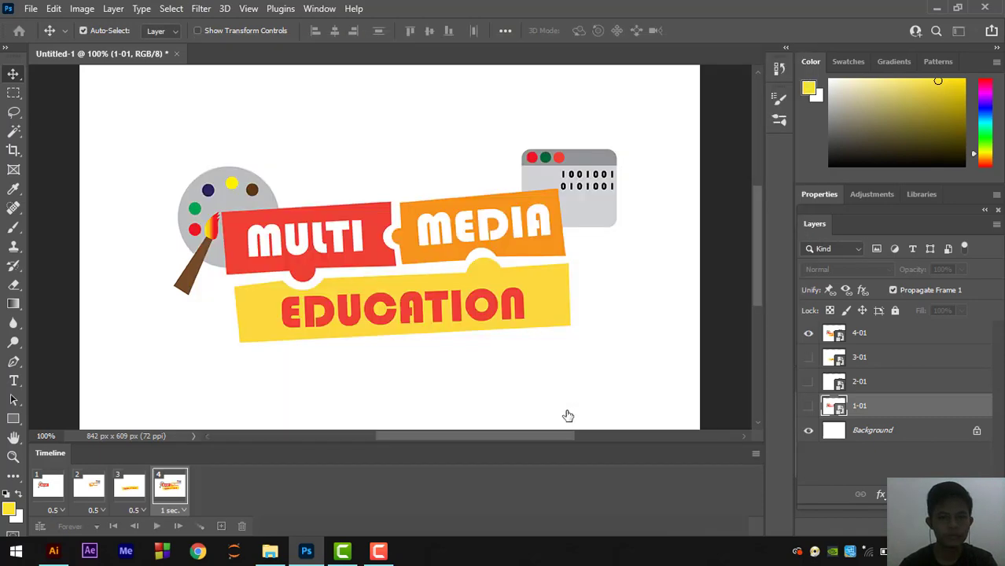
{"action": "key", "text": "ctrl+shift+s"}
{"action": "type", "text": "MM 2021"}
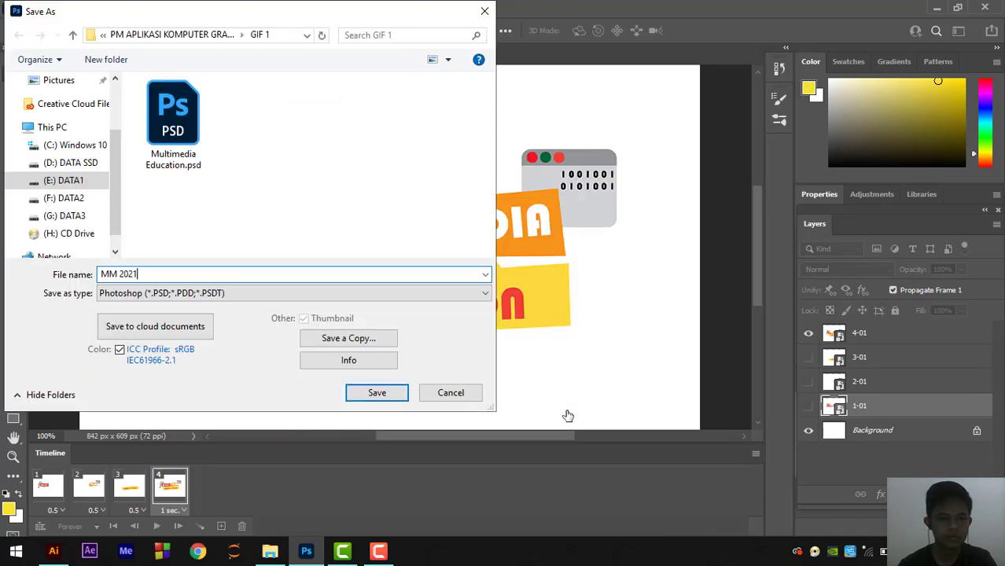
{"action": "key", "text": "Return"}
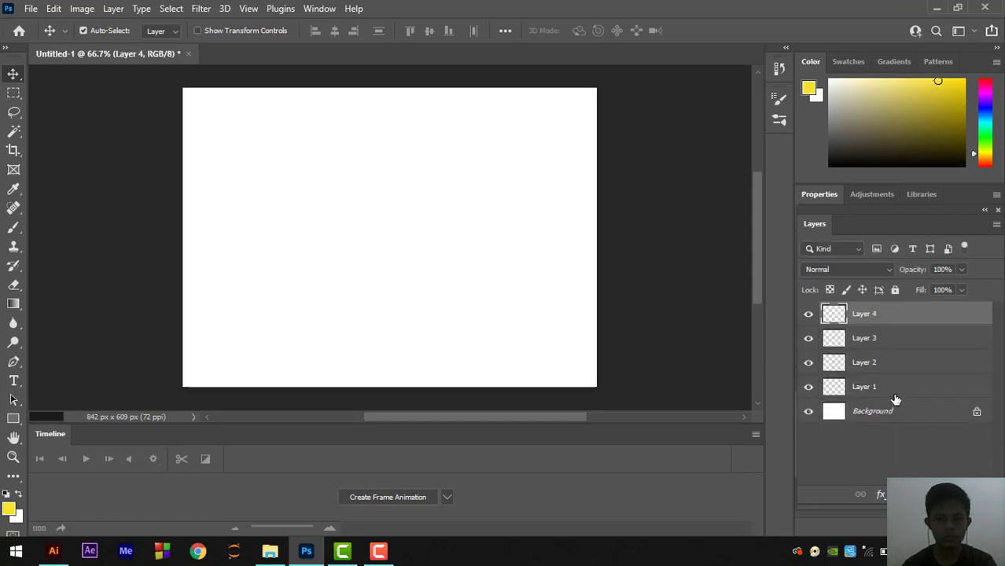
Step: In the new blank document, embed 1-01.jpg from the GIF 2 folder into Layer 1
{"action": "left_click", "coordinate": [893, 393]}
{"action": "left_click", "coordinate": [32, 9]}
{"action": "left_click", "coordinate": [71, 329]}
{"action": "left_click", "coordinate": [221, 37]}
{"action": "double_click", "coordinate": [346, 120]}
{"action": "left_click", "coordinate": [160, 121]}
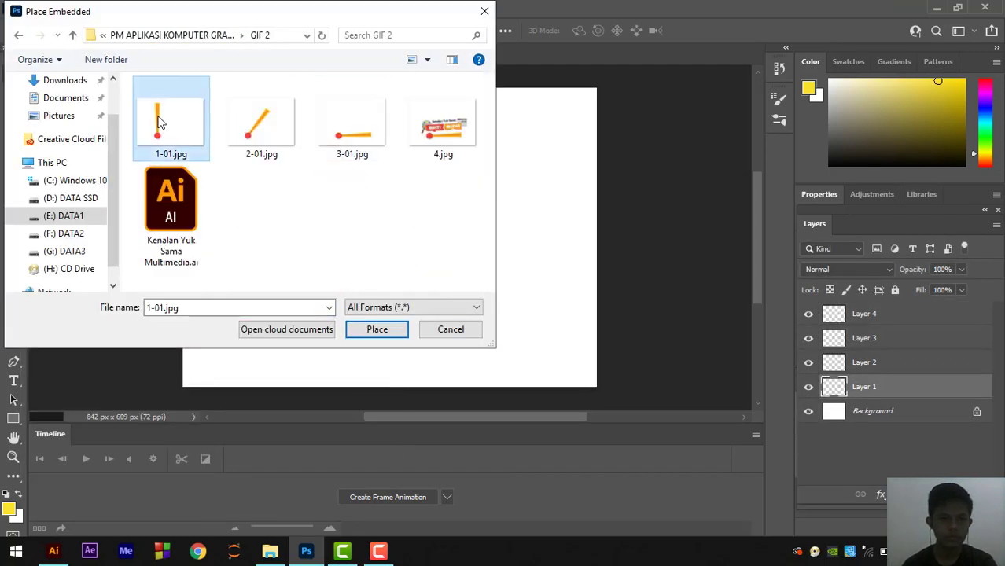
{"action": "left_click", "coordinate": [377, 328]}
{"action": "key", "text": "Return"}
Step: Embed 2-01.jpg from the GIF 2 folder into Layer 2
{"action": "left_click", "coordinate": [895, 363]}
{"action": "left_click", "coordinate": [30, 9]}
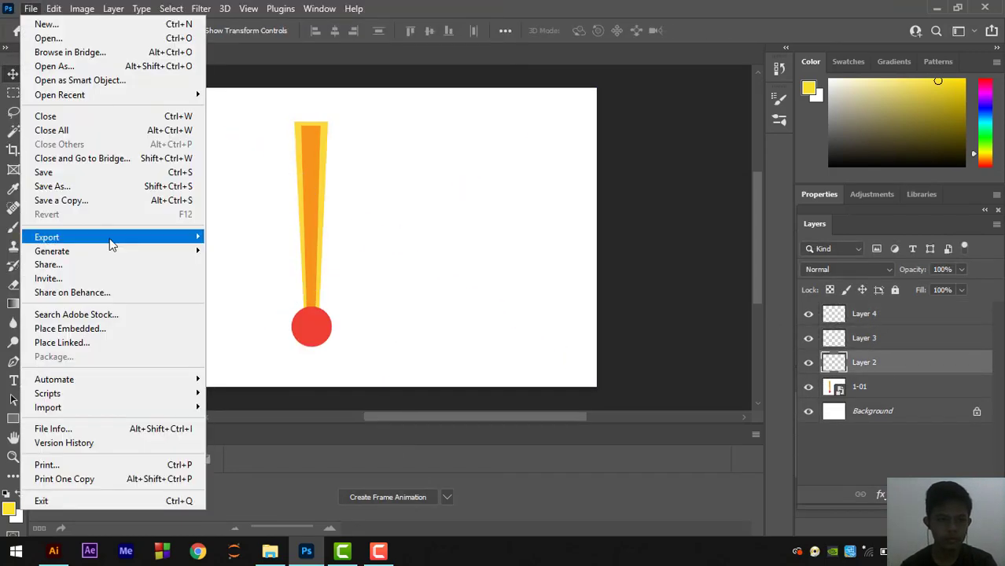
{"action": "left_click", "coordinate": [119, 331]}
{"action": "left_click", "coordinate": [261, 110]}
{"action": "left_click", "coordinate": [376, 329]}
{"action": "key", "text": "Return"}
Step: Embed 3-01.jpg from the GIF 2 folder into Layer 3
{"action": "left_click", "coordinate": [894, 338]}
{"action": "left_click", "coordinate": [30, 9]}
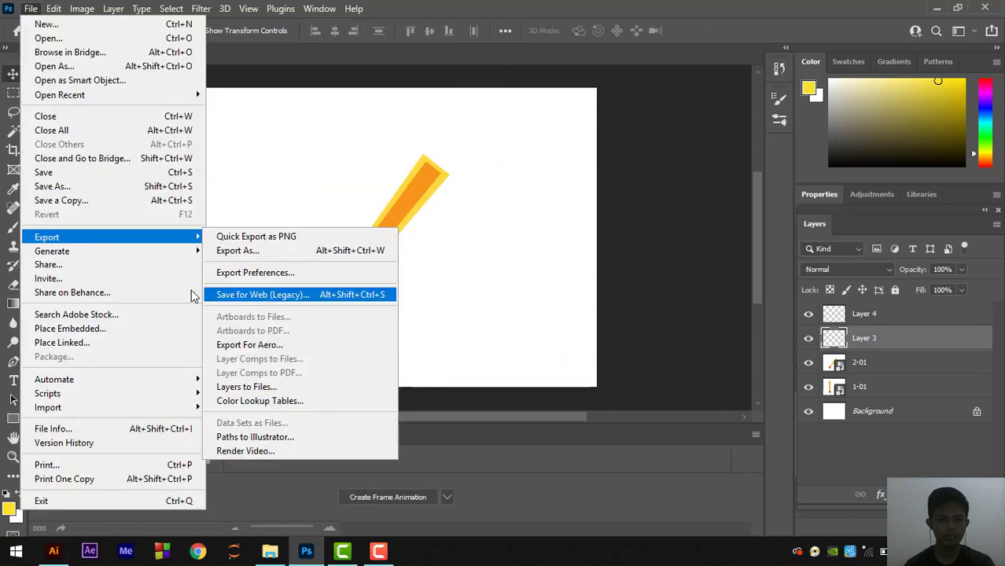
{"action": "left_click", "coordinate": [118, 329]}
{"action": "left_click", "coordinate": [351, 110]}
{"action": "left_click", "coordinate": [377, 330]}
{"action": "key", "text": "Return"}
Step: Embed 4.jpg from the GIF 2 folder into Layer 4
{"action": "left_click", "coordinate": [880, 314]}
{"action": "left_click", "coordinate": [29, 9]}
{"action": "left_click", "coordinate": [118, 327]}
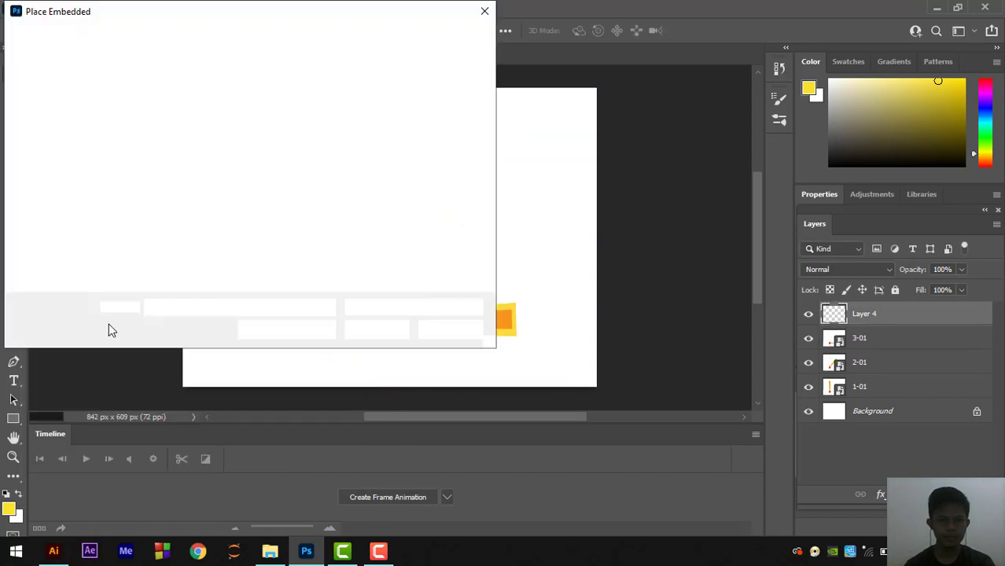
{"action": "left_click", "coordinate": [443, 110]}
{"action": "left_click", "coordinate": [376, 330]}
{"action": "key", "text": "Return"}
Step: Create a four-frame animation with layer 1-01 alone in frame 1 and layer 2-01 alone above the background in frame 2
{"action": "left_click", "coordinate": [368, 496]}
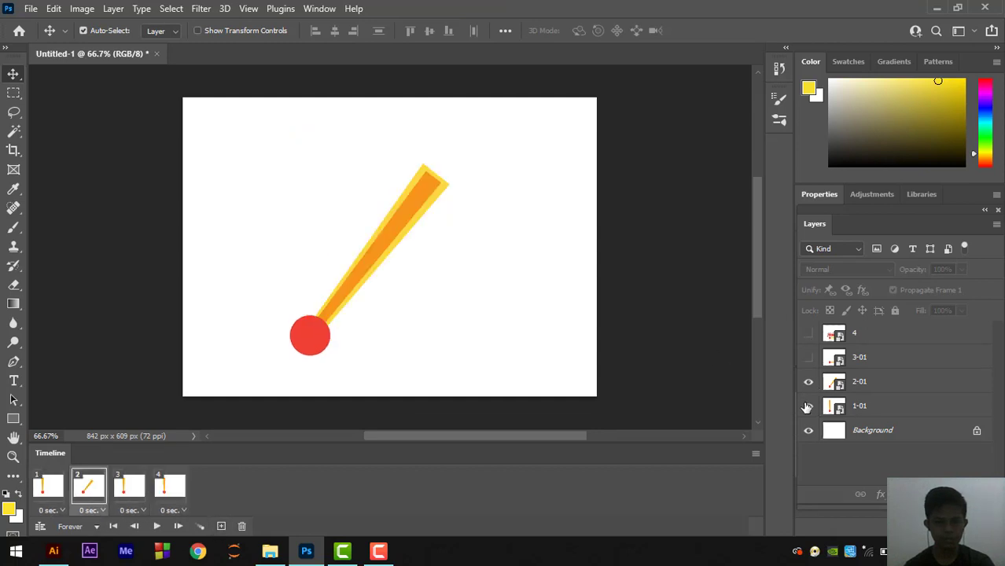
{"action": "left_click", "coordinate": [809, 406]}
Step: Show only layer 3-01 above the background in frame 3, and only layer 4 above it in frame 4
{"action": "left_click", "coordinate": [809, 382]}
{"action": "left_click", "coordinate": [808, 357]}
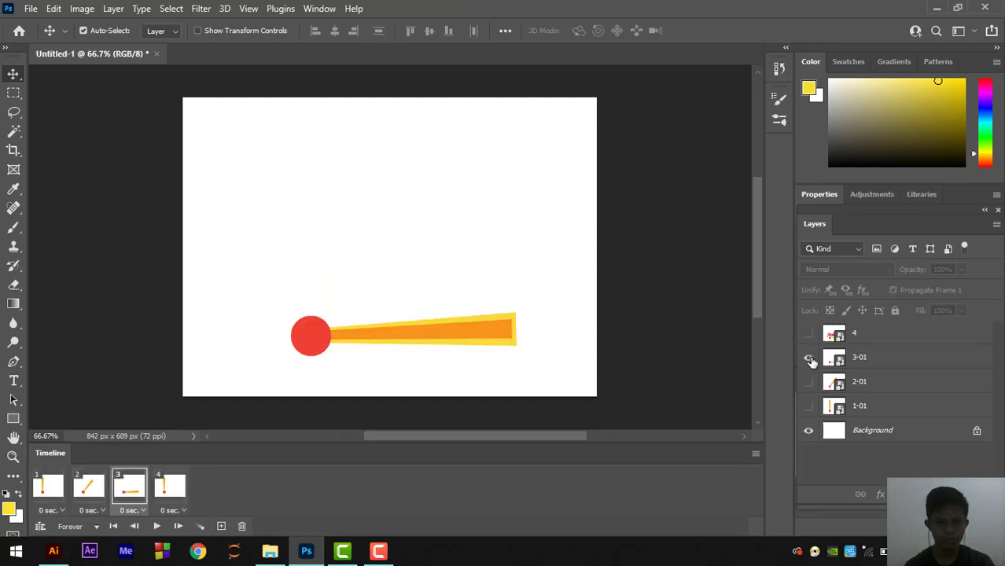
{"action": "left_click", "coordinate": [170, 486]}
{"action": "left_click", "coordinate": [808, 334]}
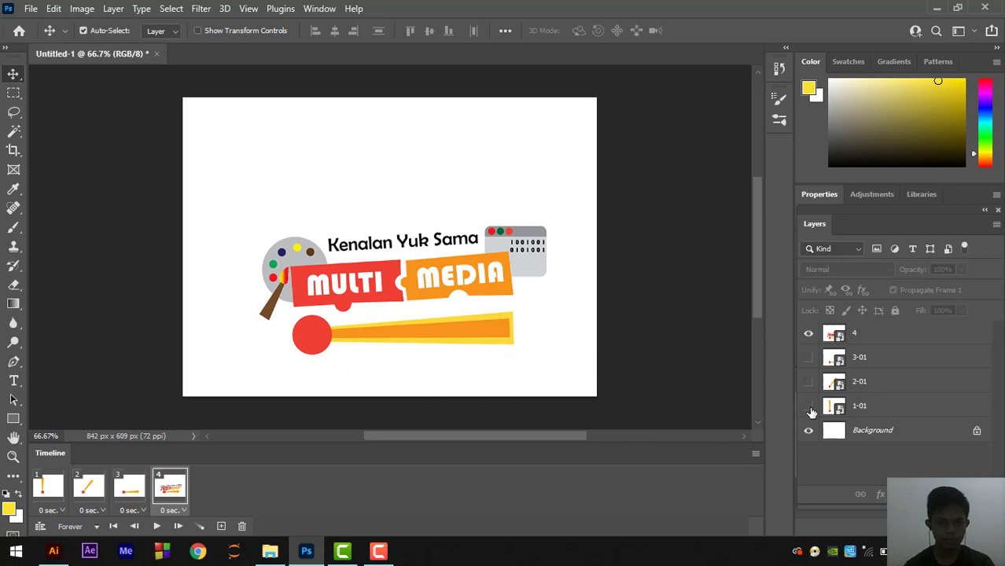
Step: Set the delay of frames 1 to 3 to 0.5 seconds and frame 4 to 1.0 second, then play back the animation
{"action": "left_click", "coordinate": [52, 511]}
{"action": "left_click", "coordinate": [58, 403]}
{"action": "left_click", "coordinate": [92, 510]}
{"action": "left_click", "coordinate": [101, 403]}
{"action": "left_click", "coordinate": [132, 511]}
{"action": "left_click", "coordinate": [142, 403]}
{"action": "left_click", "coordinate": [172, 511]}
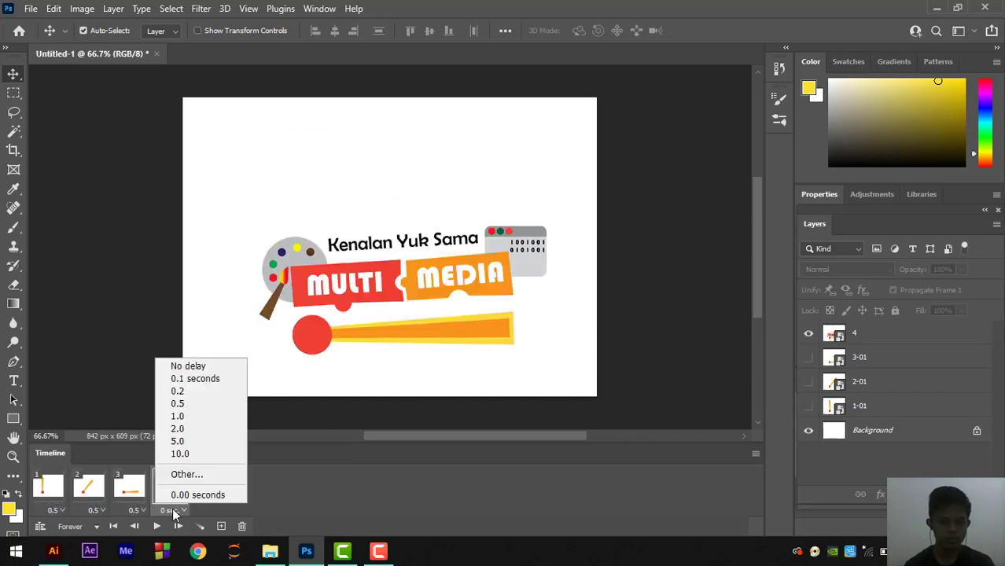
{"action": "left_click", "coordinate": [177, 416]}
{"action": "left_click", "coordinate": [156, 527]}
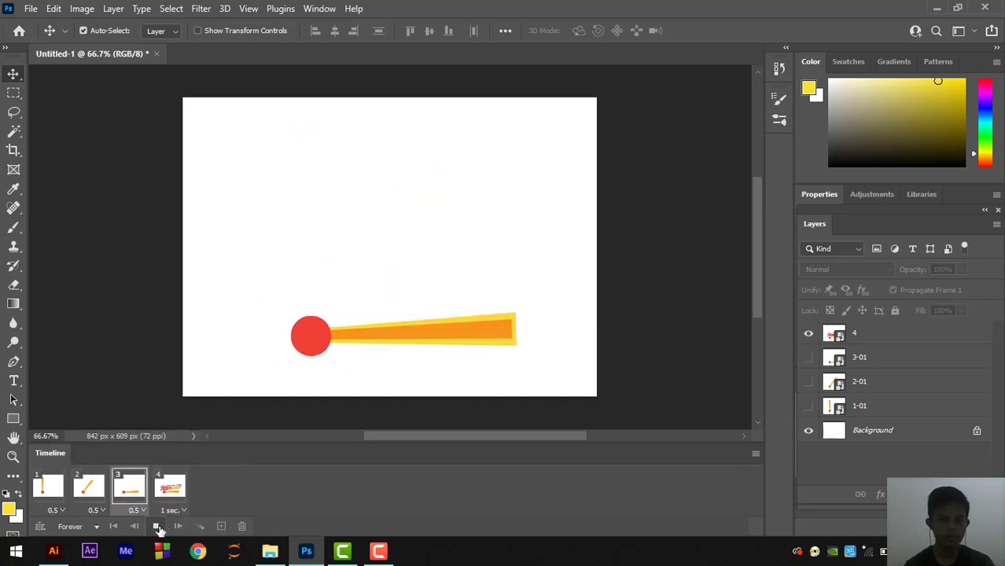
{"action": "left_click", "coordinate": [158, 528]}
Step: Save the document on the computer as Kenalan Yuk Sama Multimedia in the GIF 2 folder
{"action": "key", "text": "ctrl+s"}
{"action": "left_click", "coordinate": [648, 399]}
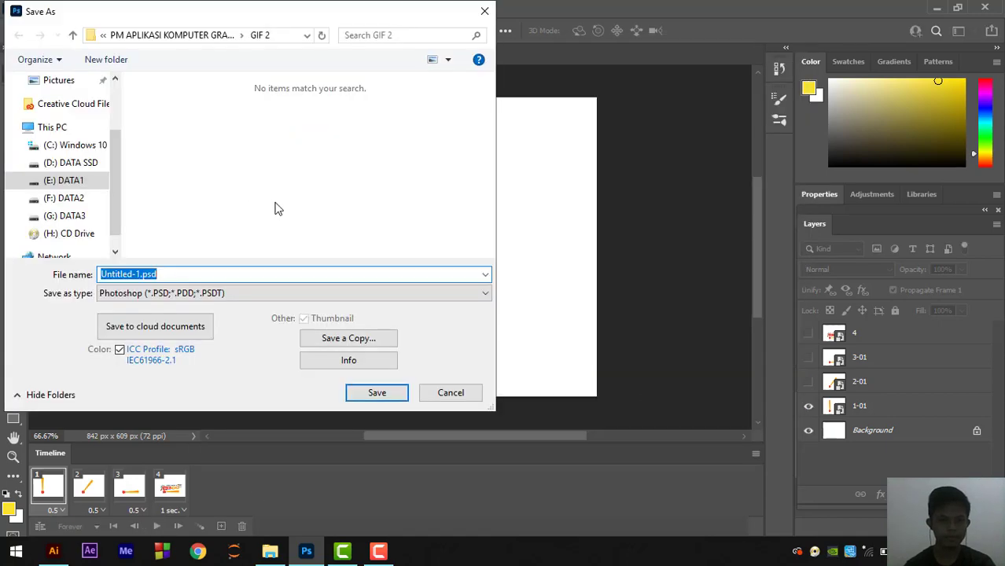
{"action": "type", "text": "Kenalan Yuk Sama Multimedia"}
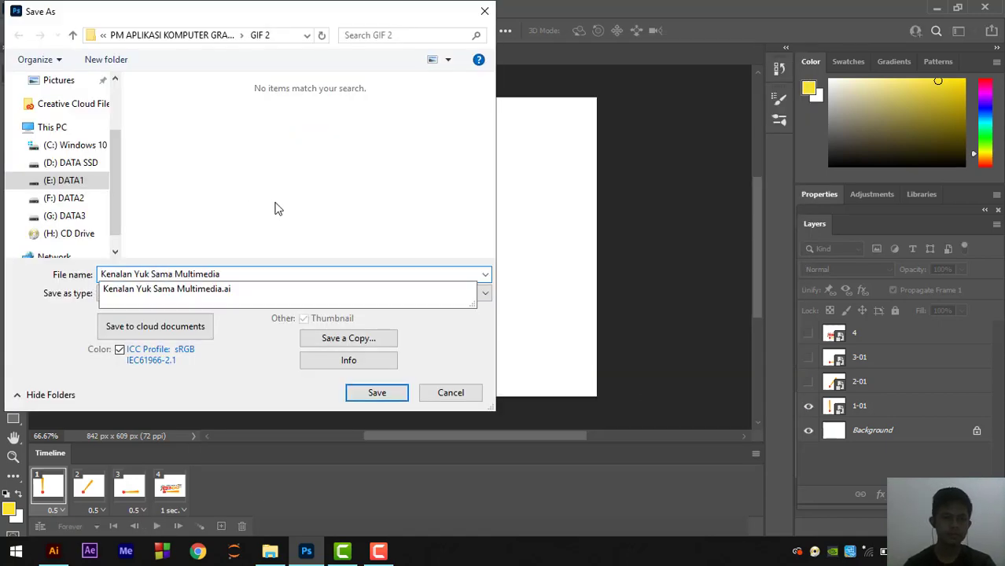
{"action": "key", "text": "Return"}
{"action": "left_click", "coordinate": [647, 147]}
Step: Export the animation for the web as Kenalan-Yuk-Sama-Multimedia.gif
{"action": "left_click", "coordinate": [31, 10]}
{"action": "mouse_move", "coordinate": [94, 236]}
{"action": "left_click", "coordinate": [264, 292]}
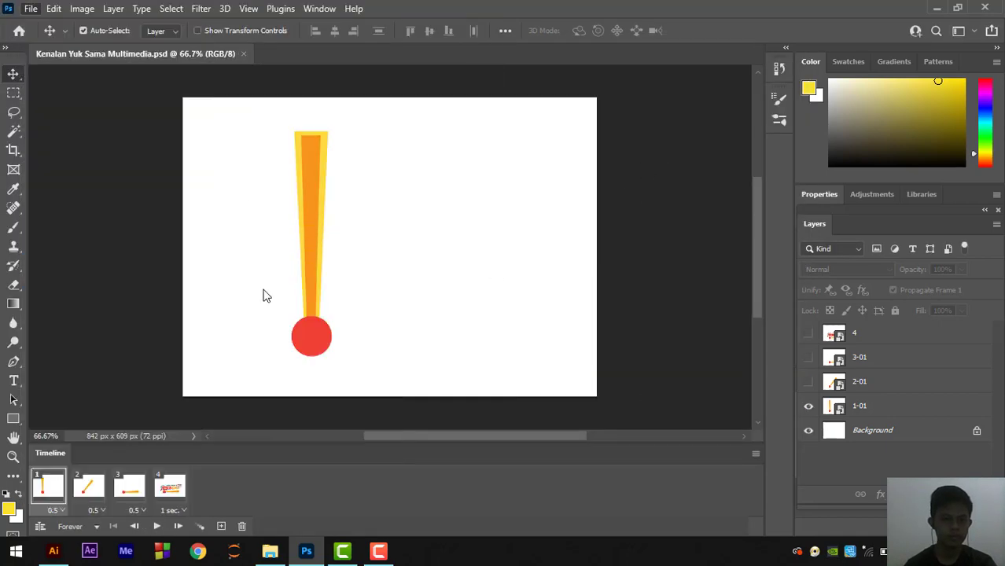
{"action": "left_click", "coordinate": [634, 520]}
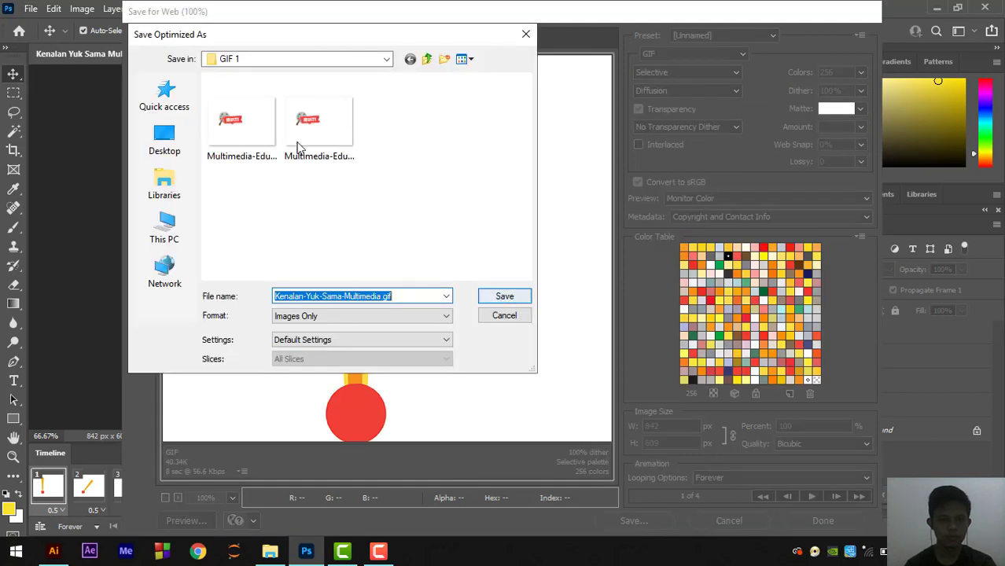
{"action": "left_click", "coordinate": [426, 59]}
{"action": "double_click", "coordinate": [332, 113]}
{"action": "left_click", "coordinate": [504, 296]}
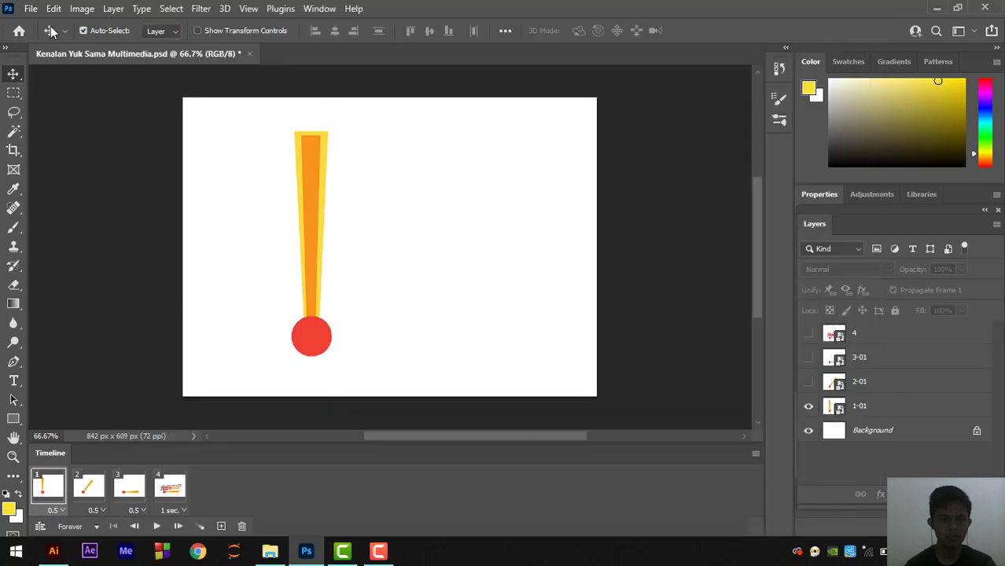
Step: Close the document and create a new 29.7 × 21.5 cm RGB document at 72 pixels/inch with a white background
{"action": "left_click", "coordinate": [249, 53]}
{"action": "left_click", "coordinate": [50, 300]}
{"action": "left_click", "coordinate": [336, 293]}
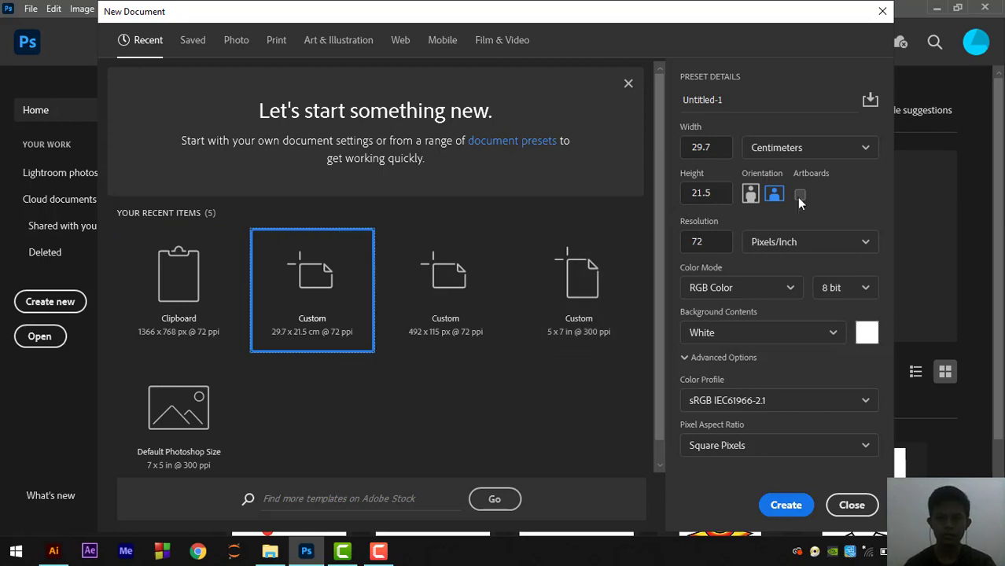
{"action": "left_click", "coordinate": [786, 505]}
Step: Display the layer list and add four empty layers above the background
{"action": "left_click", "coordinate": [31, 8]}
{"action": "left_click", "coordinate": [206, 6]}
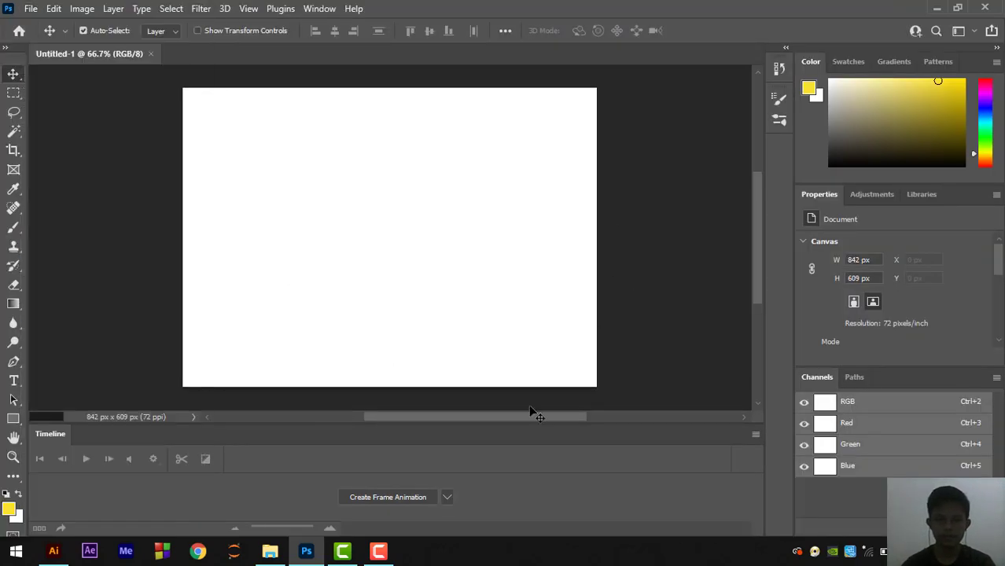
{"action": "left_click", "coordinate": [319, 9]}
{"action": "left_click", "coordinate": [354, 318]}
Step: Embed 1-01.jpg from the GIF 3 folder into Layer 1
{"action": "left_click", "coordinate": [865, 386]}
{"action": "left_click", "coordinate": [30, 9]}
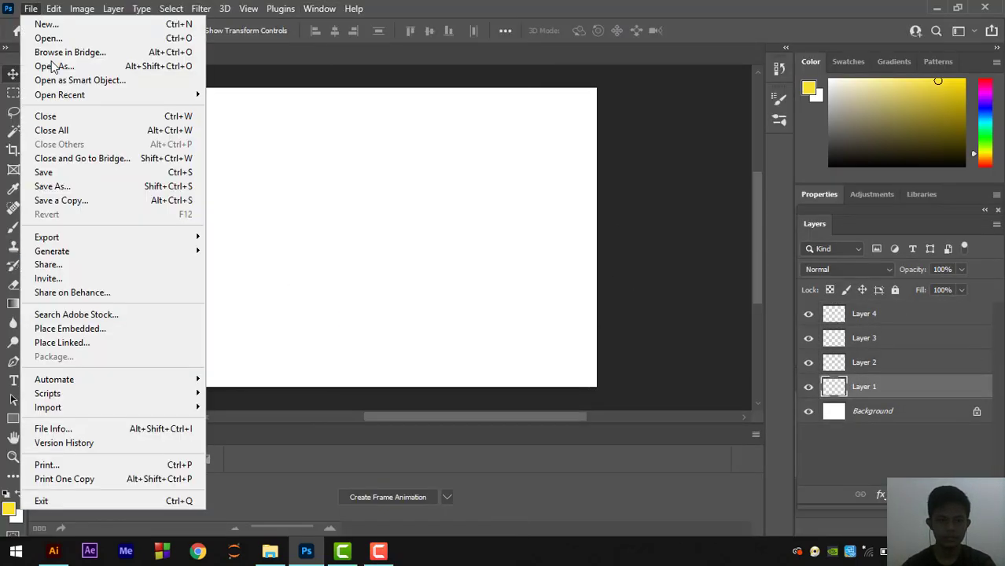
{"action": "left_click", "coordinate": [55, 325]}
{"action": "left_click", "coordinate": [73, 35]}
{"action": "double_click", "coordinate": [406, 159]}
{"action": "left_click", "coordinate": [170, 122]}
{"action": "left_click", "coordinate": [379, 330]}
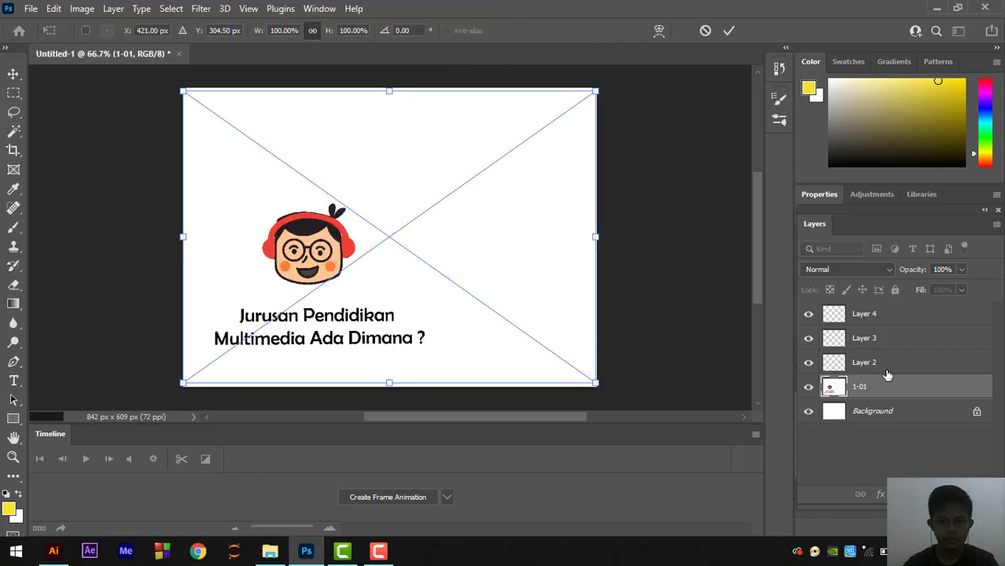
Step: Embed 2-01.jpg from the GIF 3 folder into Layer 2
{"action": "left_click", "coordinate": [881, 370]}
{"action": "left_click", "coordinate": [31, 9]}
{"action": "mouse_move", "coordinate": [110, 237]}
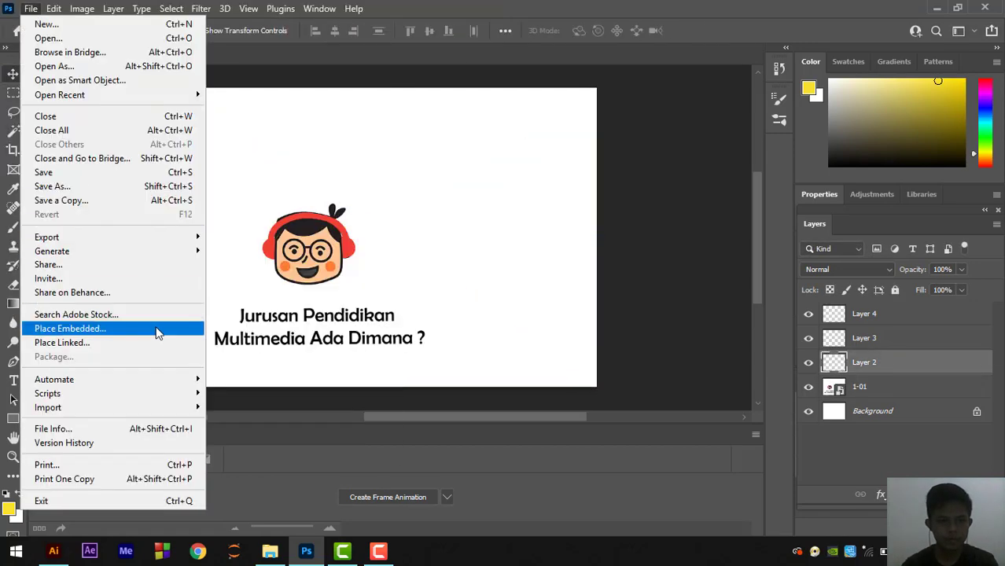
{"action": "left_click", "coordinate": [157, 329]}
{"action": "left_click", "coordinate": [244, 122]}
{"action": "left_click", "coordinate": [385, 329]}
Step: Embed 3-01.jpg from the GIF 3 folder into Layer 3 and make Layer 4 active
{"action": "left_click", "coordinate": [854, 338]}
{"action": "left_click", "coordinate": [32, 8]}
{"action": "left_click", "coordinate": [70, 329]}
{"action": "left_click", "coordinate": [352, 103]}
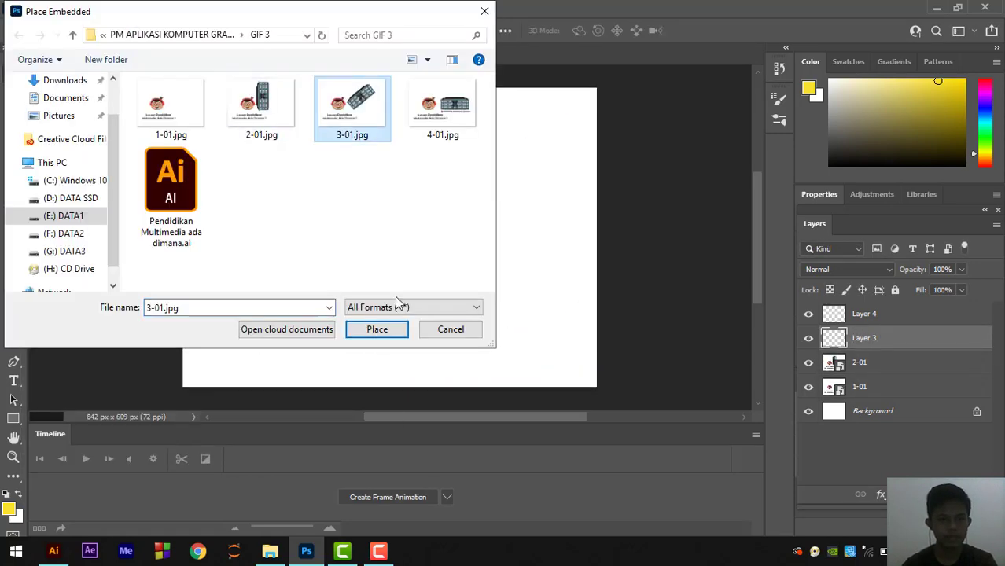
{"action": "left_click", "coordinate": [377, 329]}
{"action": "left_click", "coordinate": [864, 313]}
{"action": "left_click", "coordinate": [30, 9]}
{"action": "left_click", "coordinate": [62, 343]}
{"action": "left_click", "coordinate": [445, 327]}
Step: Embed 4-01.jpg from the GIF 3 folder into Layer 4
{"action": "left_click", "coordinate": [31, 9]}
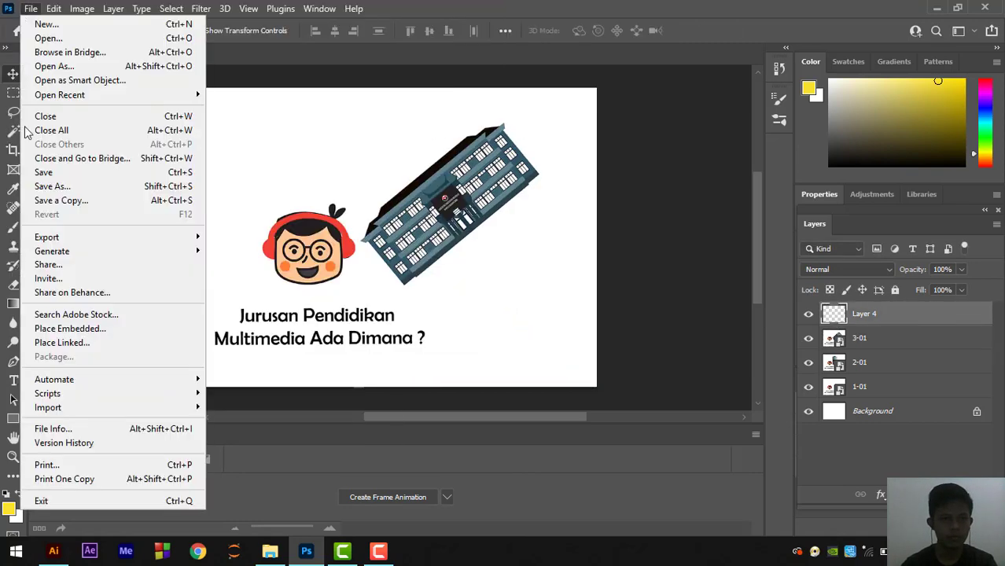
{"action": "left_click", "coordinate": [70, 327]}
{"action": "left_click", "coordinate": [442, 106]}
{"action": "left_click", "coordinate": [377, 329]}
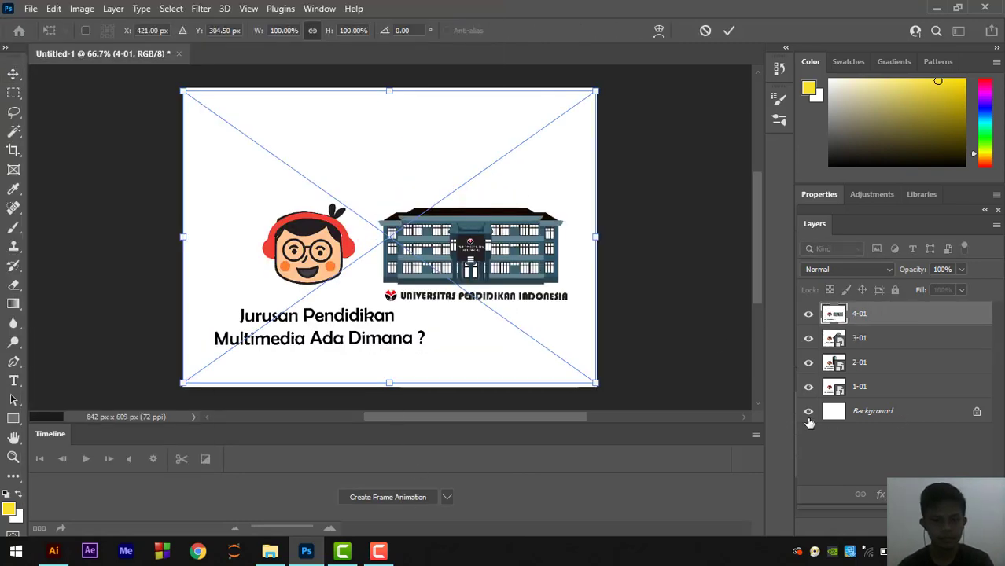
{"action": "key", "text": "Return"}
Step: Create a four-frame animation with only layer 1-01 above the background in frame 1 and layer 2-01 also shown in frame 2
{"action": "left_click", "coordinate": [860, 387]}
{"action": "left_click", "coordinate": [388, 497]}
{"action": "left_click", "coordinate": [221, 527]}
{"action": "left_click", "coordinate": [221, 526]}
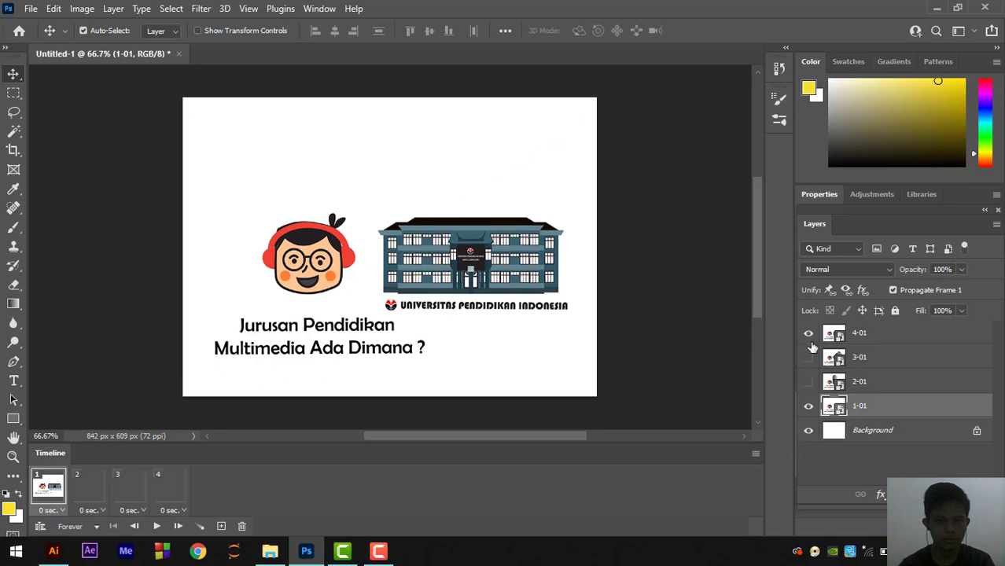
{"action": "left_click", "coordinate": [810, 333]}
{"action": "scroll", "coordinate": [887, 361], "scroll_direction": "up", "scroll_amount": 1}
{"action": "left_click", "coordinate": [89, 486]}
{"action": "left_click", "coordinate": [809, 382]}
Step: Show layer 3-01 on top in frame 3, and layer 4-01 on top in frame 4
{"action": "left_click", "coordinate": [126, 488]}
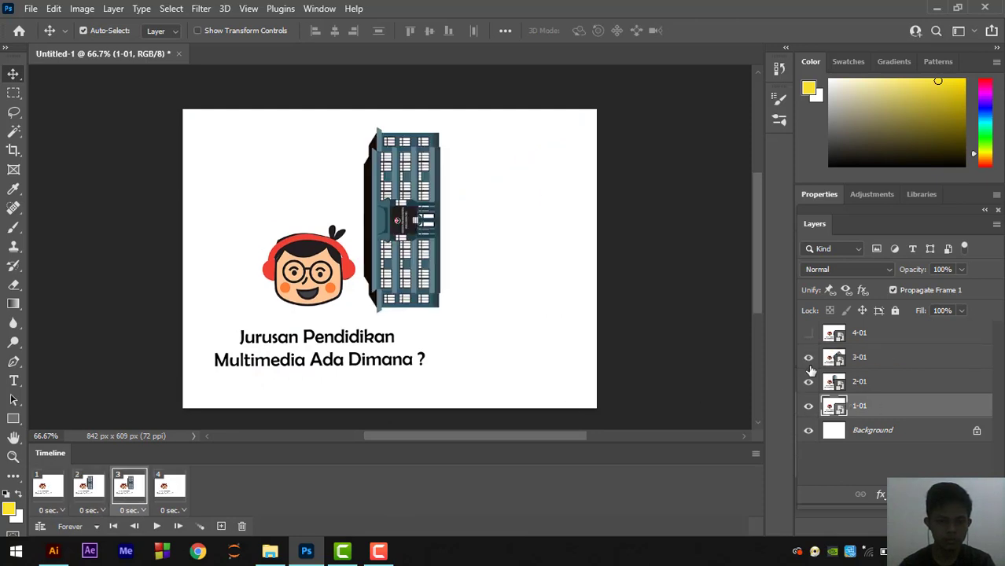
{"action": "left_click", "coordinate": [809, 357]}
{"action": "left_click", "coordinate": [809, 382]}
{"action": "left_click", "coordinate": [169, 486]}
{"action": "left_click", "coordinate": [808, 334]}
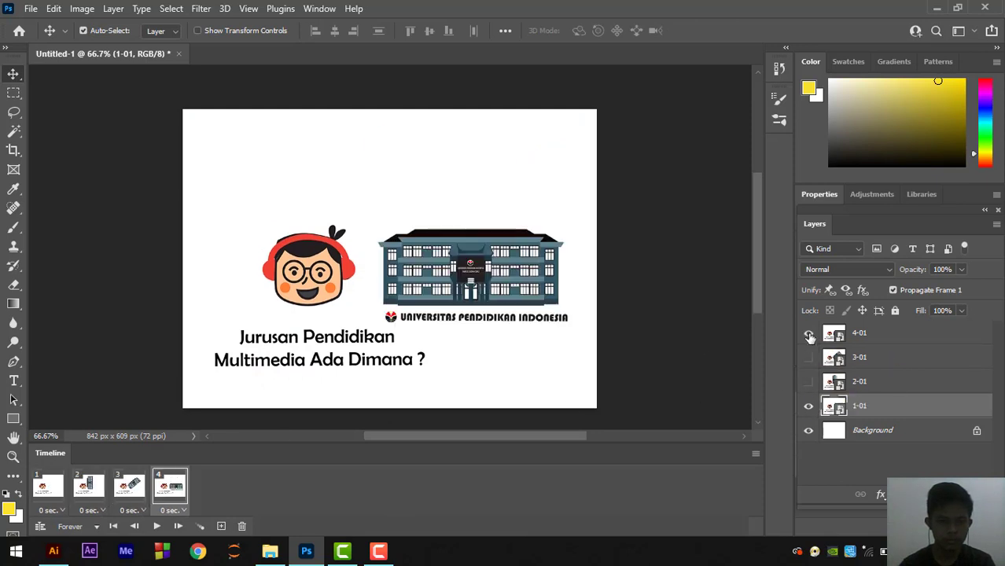
Step: Give frames 1 to 3 a 0.5-second delay and frame 4 a 1.0-second delay, and preview the building animation
{"action": "left_click", "coordinate": [49, 512]}
{"action": "left_click", "coordinate": [63, 405]}
{"action": "left_click", "coordinate": [91, 511]}
{"action": "left_click", "coordinate": [110, 404]}
{"action": "left_click", "coordinate": [131, 510]}
{"action": "left_click", "coordinate": [149, 404]}
{"action": "left_click", "coordinate": [173, 511]}
{"action": "left_click", "coordinate": [193, 418]}
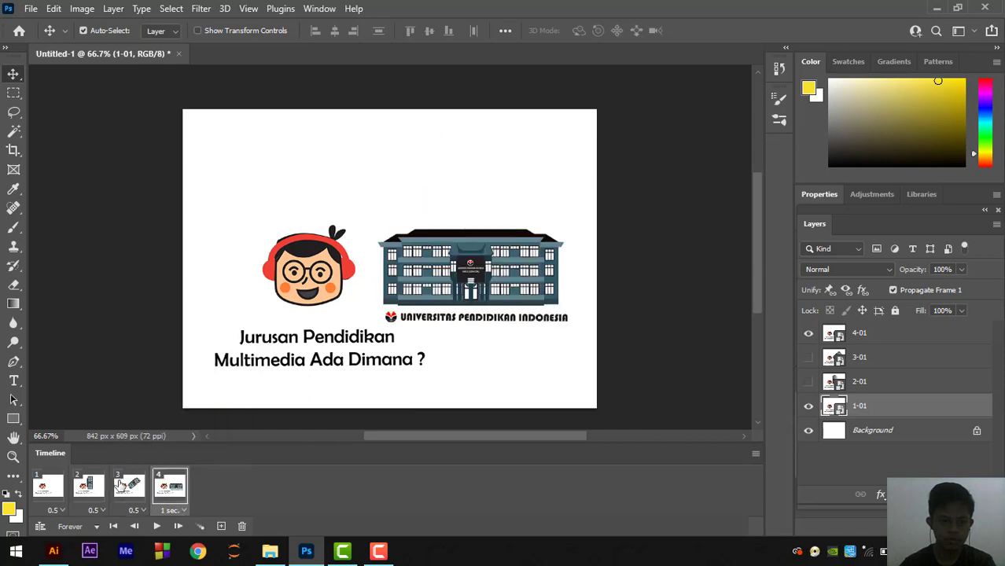
{"action": "left_click", "coordinate": [157, 526]}
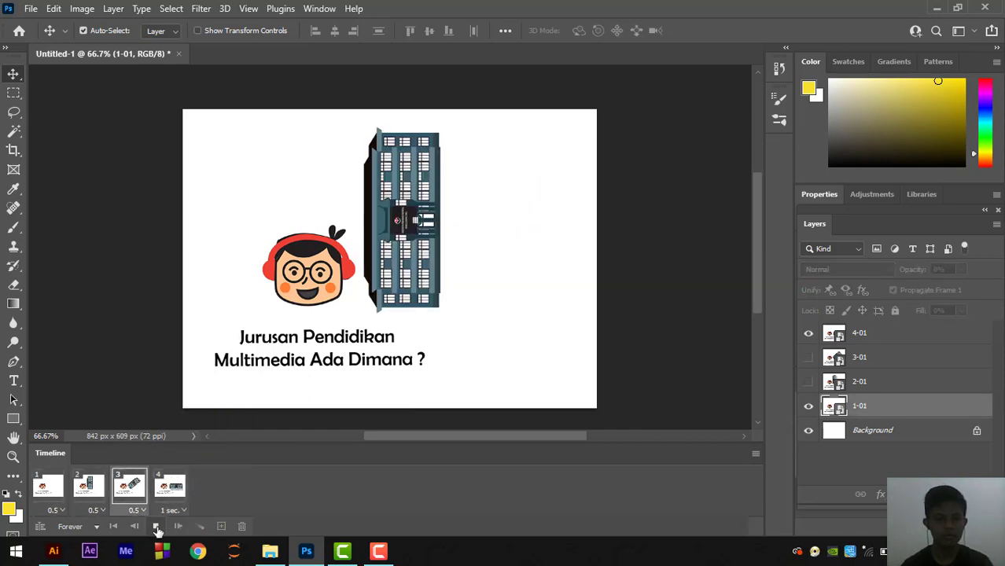
{"action": "left_click", "coordinate": [156, 526]}
Step: Save the document on the computer as Jurusan Pendidikan Multimedia Ada Dimana in the GIF 3 folder
{"action": "key", "text": "ctrl+s"}
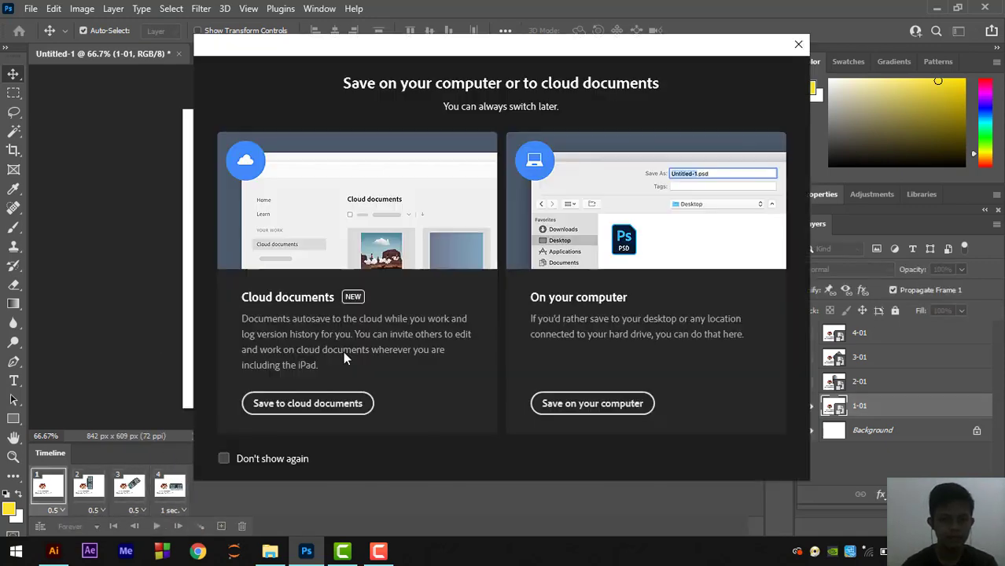
{"action": "left_click", "coordinate": [565, 399]}
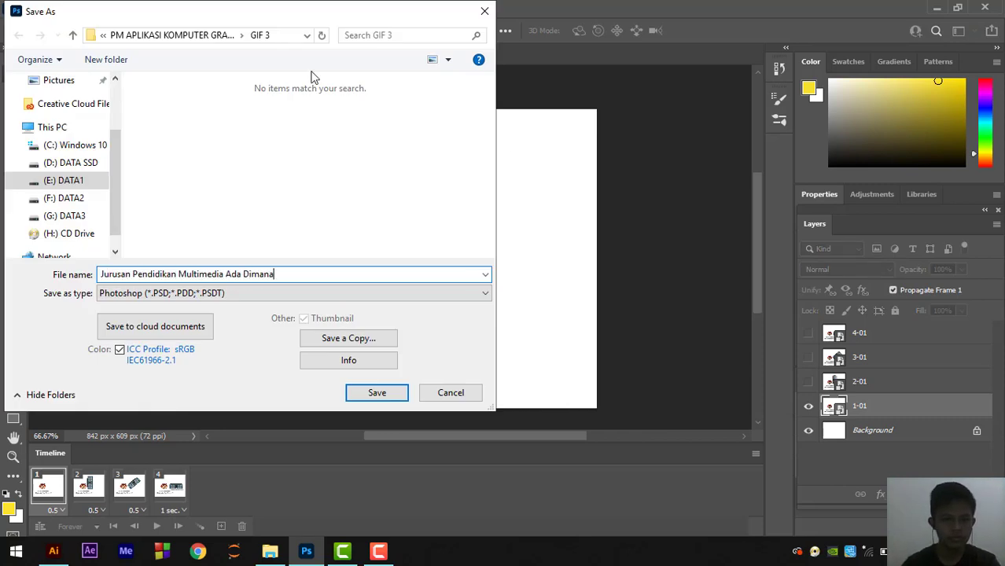
{"action": "left_click", "coordinate": [376, 391]}
{"action": "key", "text": "Return"}
Step: Export the Jurusan Pendidikan Multimedia Ada Dimana animation for the web as a 256-color GIF looping forever
{"action": "left_click", "coordinate": [31, 9]}
{"action": "mouse_move", "coordinate": [84, 239]}
{"action": "left_click", "coordinate": [249, 298]}
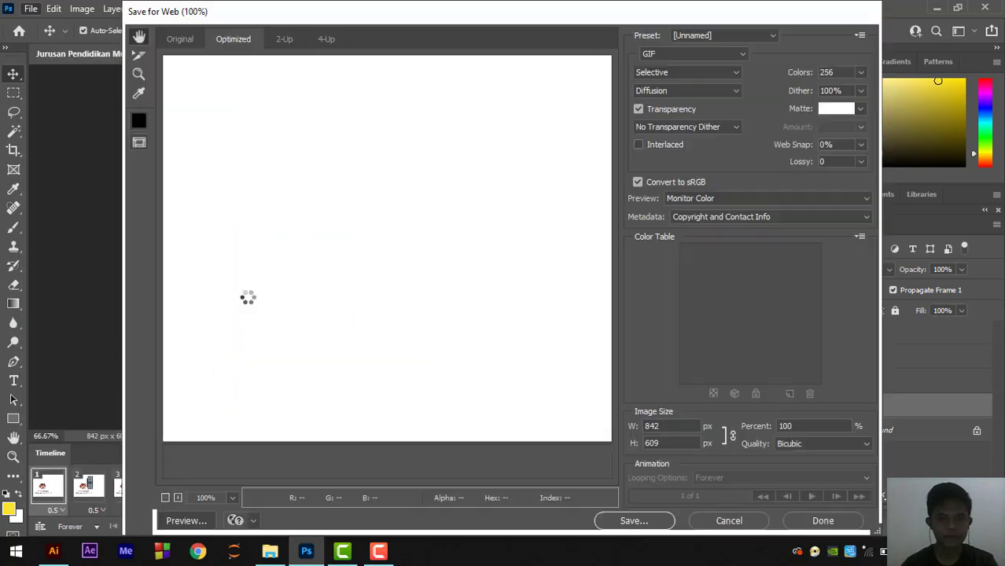
{"action": "left_click", "coordinate": [662, 525]}
{"action": "left_click", "coordinate": [292, 60]}
{"action": "left_click", "coordinate": [314, 213]}
{"action": "double_click", "coordinate": [318, 220]}
{"action": "left_click", "coordinate": [487, 297]}
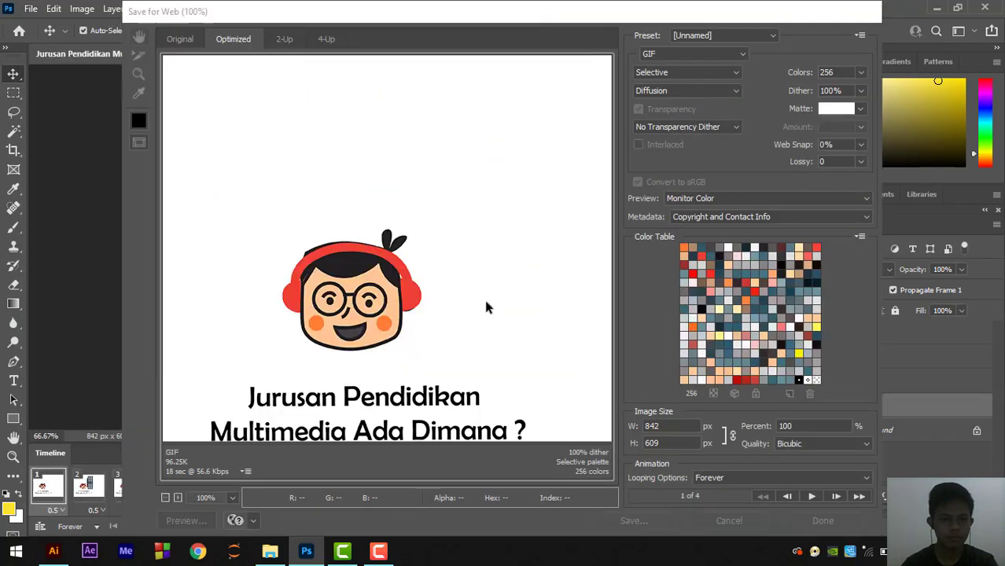
Step: Close the finished document and create another 29.7 × 21.5 cm RGB document at 72 pixels/inch with a white background
{"action": "key", "text": "ctrl+w"}
{"action": "left_click", "coordinate": [497, 216]}
{"action": "left_click", "coordinate": [51, 301]}
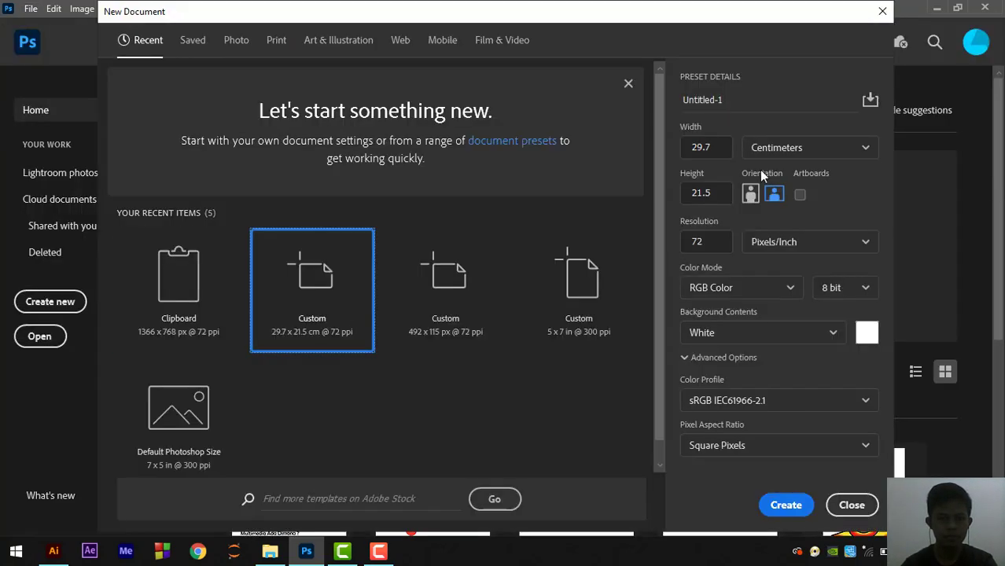
{"action": "left_click", "coordinate": [786, 505]}
Step: Add four empty layers above the background of the new document
{"action": "left_click", "coordinate": [319, 8]}
{"action": "left_click", "coordinate": [432, 283]}
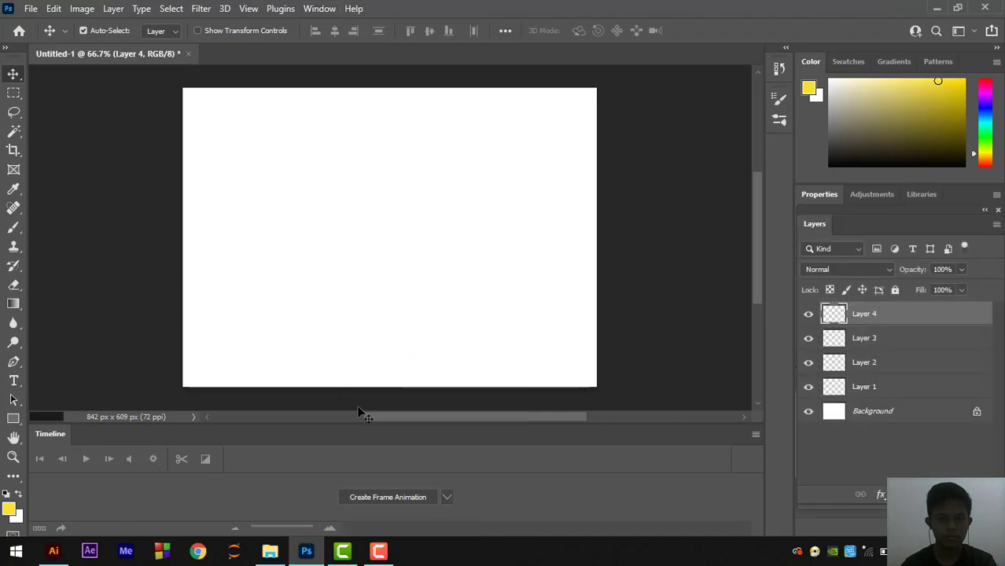
{"action": "left_click", "coordinate": [388, 497]}
{"action": "key", "text": "ctrl+z"}
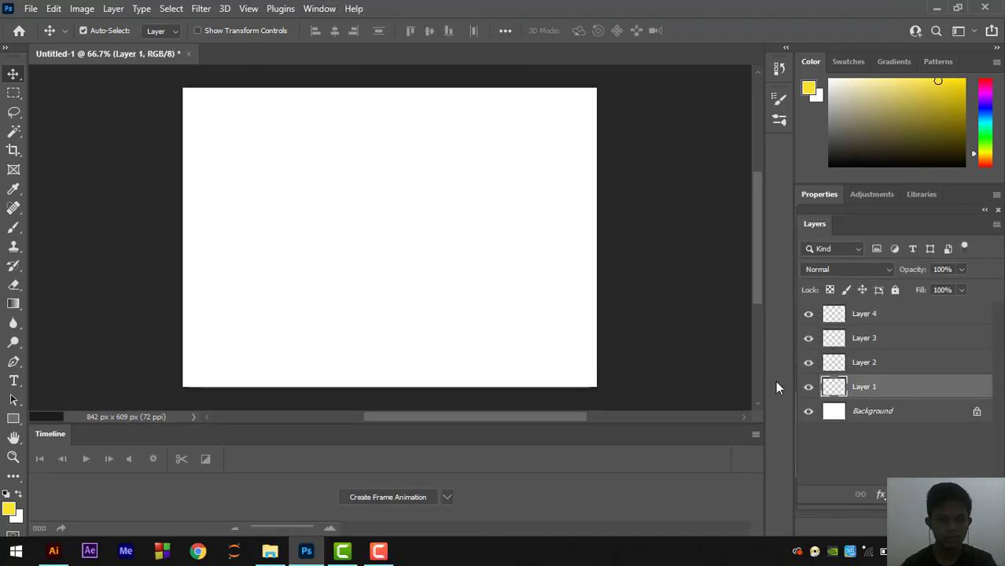
Step: Embed 1-01.jpg from the GIF 4 folder into Layer 1 and nudge it down six steps
{"action": "left_click", "coordinate": [31, 8]}
{"action": "left_click", "coordinate": [70, 326]}
{"action": "double_click", "coordinate": [204, 197]}
{"action": "double_click", "coordinate": [171, 118]}
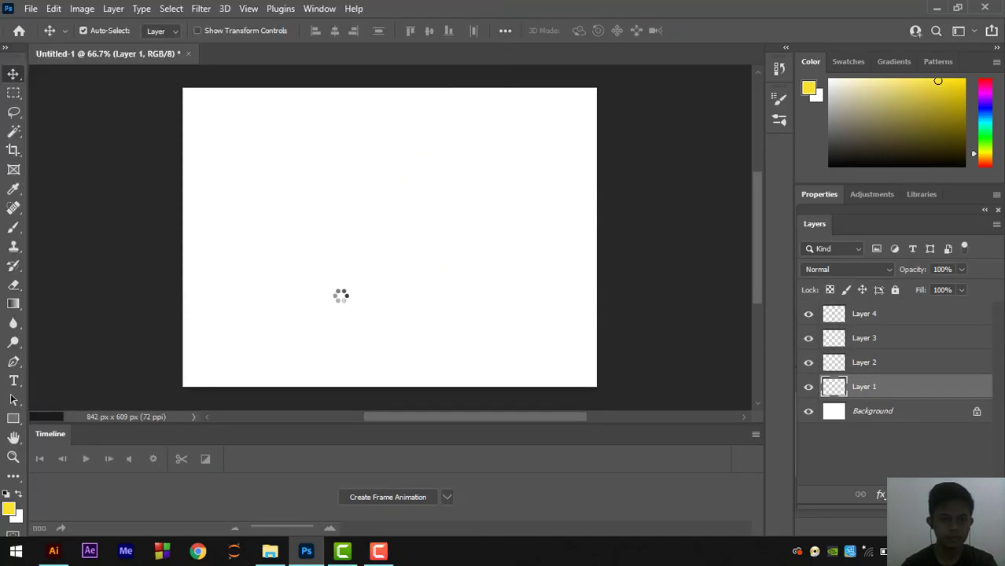
{"action": "key", "text": "Down"}
{"action": "key", "text": "Down"}
{"action": "key", "text": "Down"}
{"action": "key", "text": "Down"}
{"action": "key", "text": "Down"}
{"action": "key", "text": "Down"}
Step: Embed 2-01.jpg from the GIF 4 folder into Layer 2 at a Y position of 310.50 px
{"action": "left_click", "coordinate": [869, 362]}
{"action": "left_click", "coordinate": [30, 9]}
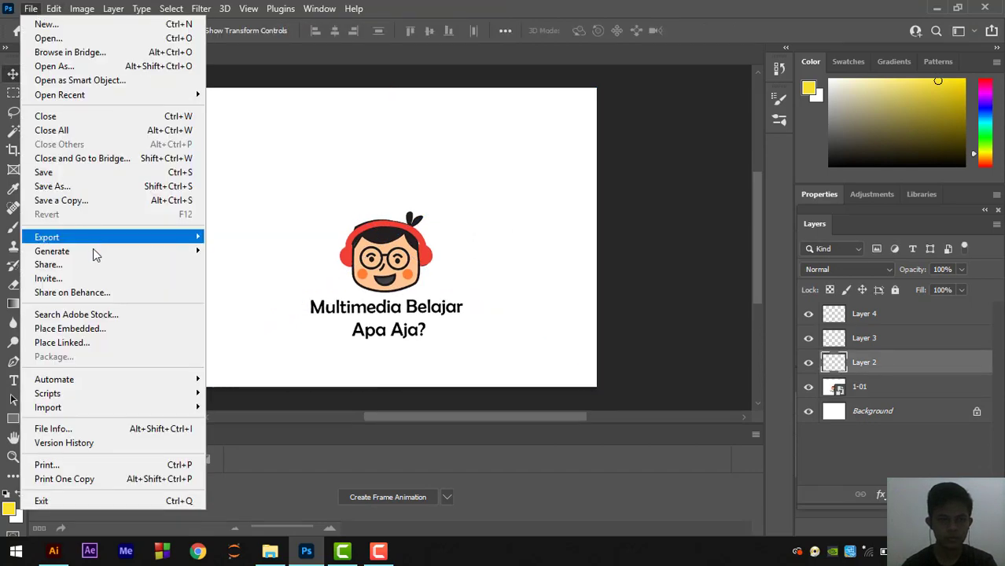
{"action": "left_click", "coordinate": [70, 327]}
{"action": "double_click", "coordinate": [286, 107]}
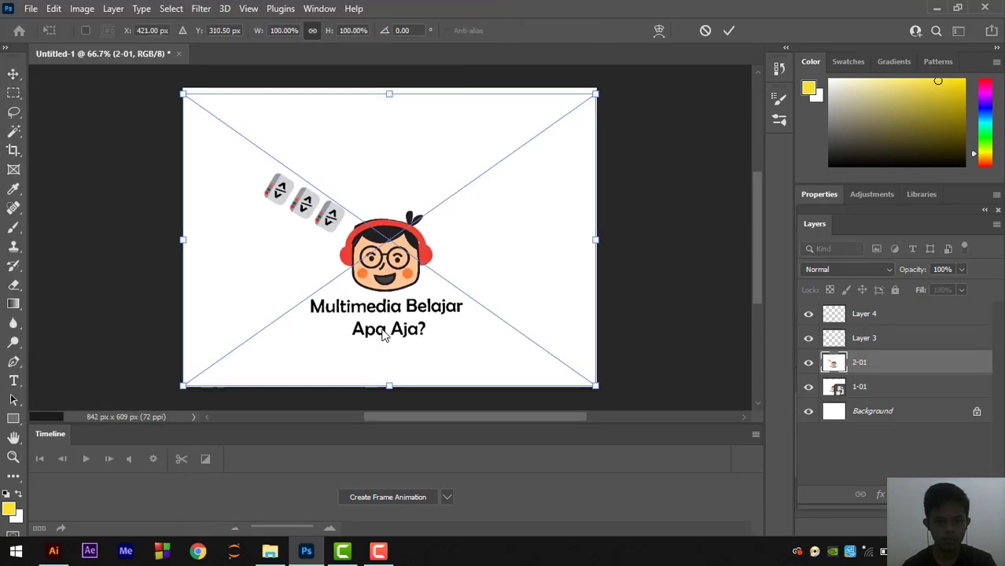
Step: Embed 3-01.jpg from the GIF 4 folder into Layer 3
{"action": "left_click", "coordinate": [869, 340]}
{"action": "left_click", "coordinate": [31, 9]}
{"action": "left_click", "coordinate": [71, 328]}
{"action": "left_click", "coordinate": [352, 110]}
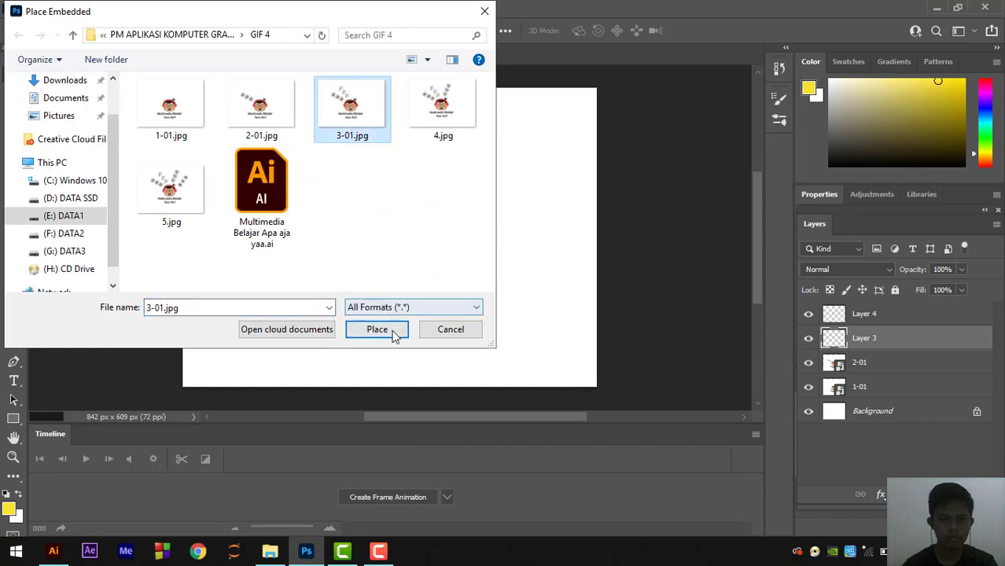
{"action": "left_click", "coordinate": [394, 332]}
Step: Embed 4.jpg from the GIF 4 folder into Layer 4
{"action": "left_click", "coordinate": [869, 314]}
{"action": "left_click", "coordinate": [31, 9]}
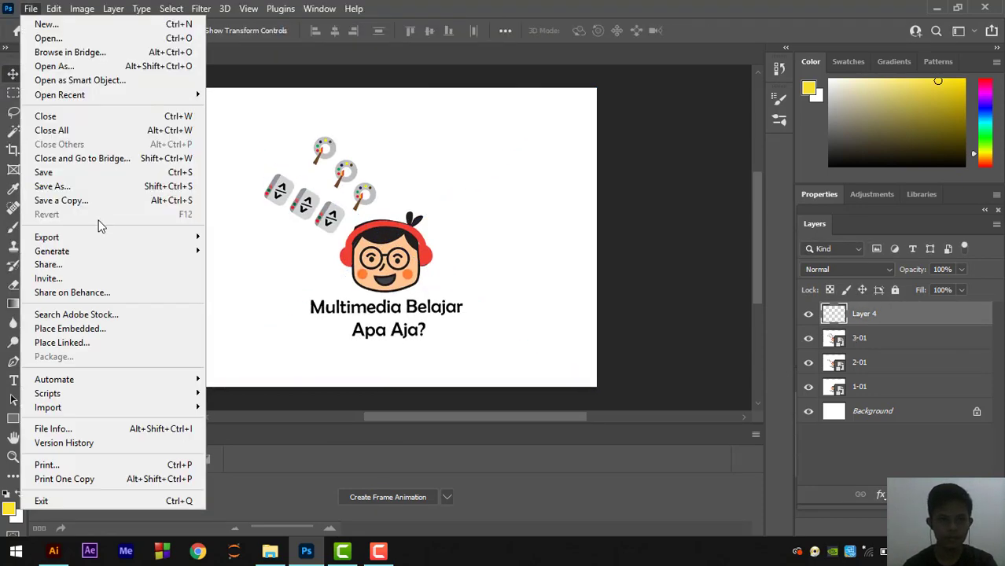
{"action": "left_click", "coordinate": [71, 329]}
{"action": "left_click", "coordinate": [429, 103]}
{"action": "left_click", "coordinate": [381, 329]}
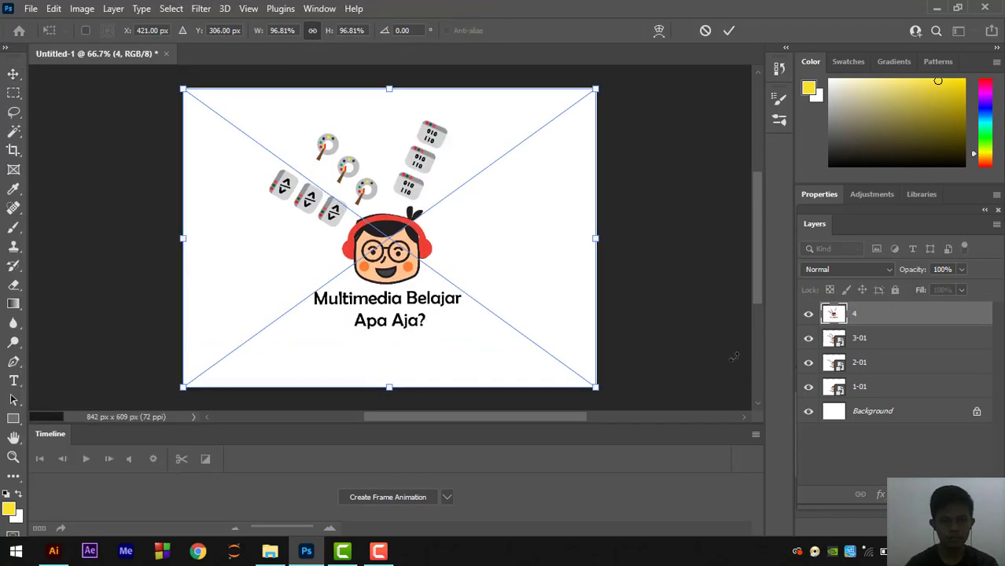
Step: Add a new layer on top and embed 5.jpg from the GIF 4 folder into it
{"action": "left_click", "coordinate": [960, 494]}
{"action": "left_click", "coordinate": [33, 9]}
{"action": "left_click", "coordinate": [94, 327]}
{"action": "left_click", "coordinate": [466, 106]}
{"action": "left_click", "coordinate": [381, 331]}
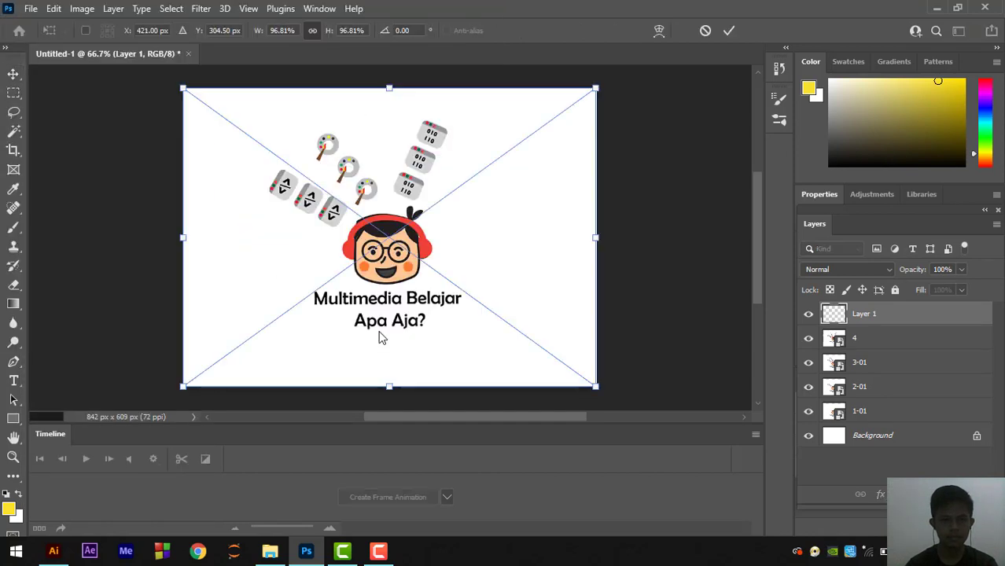
{"action": "key", "text": "Return"}
Step: Create a five-frame animation with only layer 1-01 above the background in frame 1 and layer 2-01 also shown in frame 2
{"action": "left_click", "coordinate": [882, 415]}
{"action": "left_click", "coordinate": [388, 497]}
{"action": "left_click", "coordinate": [221, 526]}
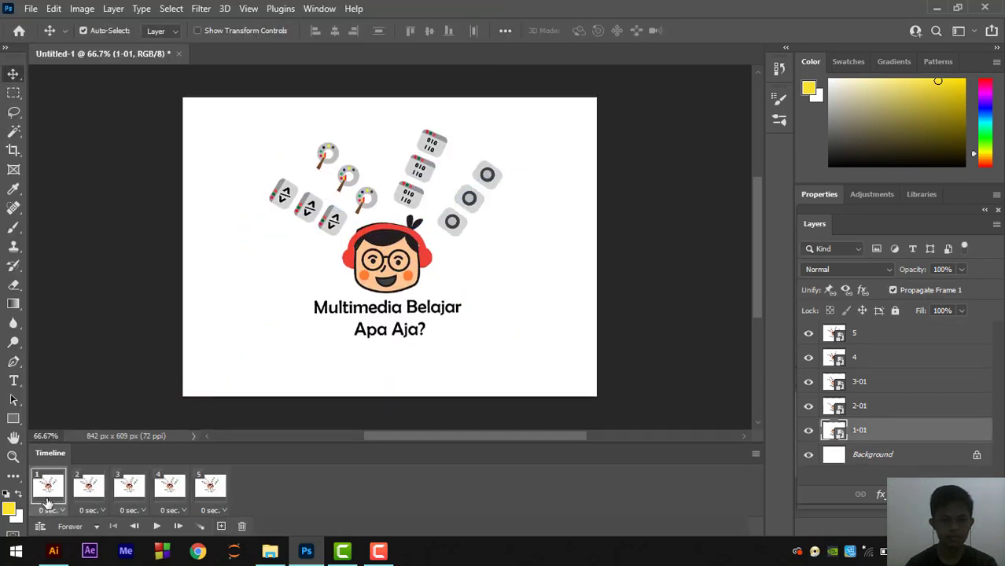
{"action": "left_click", "coordinate": [89, 487]}
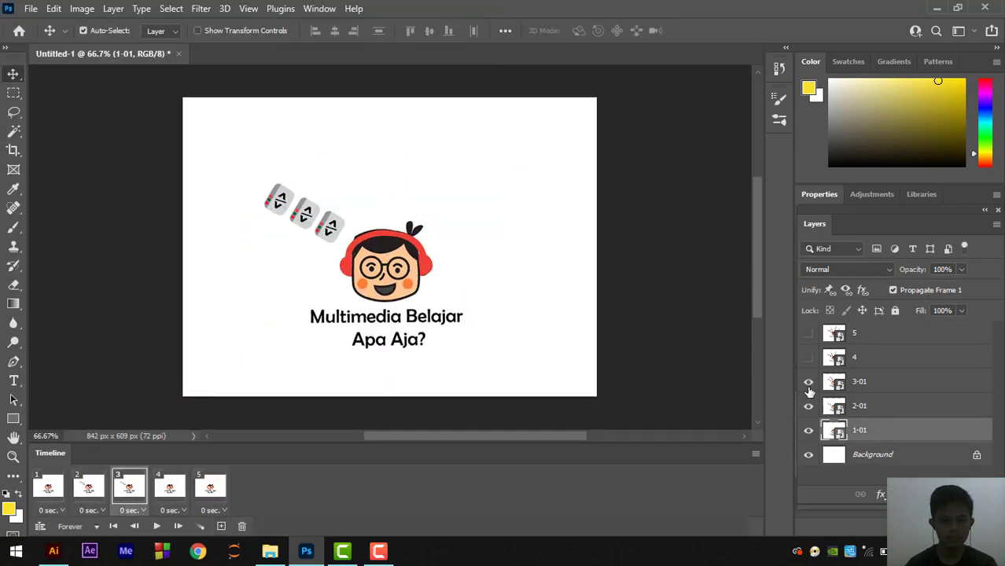
Step: Show the layers up to 3-01 in frame 3, up to 4 in frame 4, and all layers in frame 5
{"action": "left_click", "coordinate": [810, 406]}
{"action": "left_click", "coordinate": [809, 381]}
{"action": "left_click", "coordinate": [809, 357]}
{"action": "left_click", "coordinate": [212, 486]}
{"action": "left_click", "coordinate": [809, 406]}
{"action": "left_click_drag", "start_coordinate": [809, 381], "coordinate": [808, 341]}
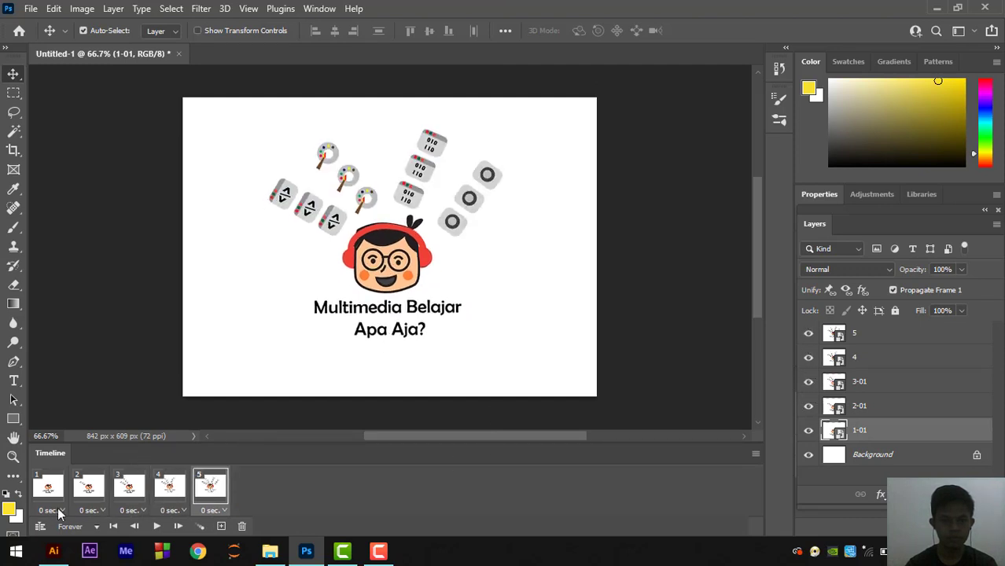